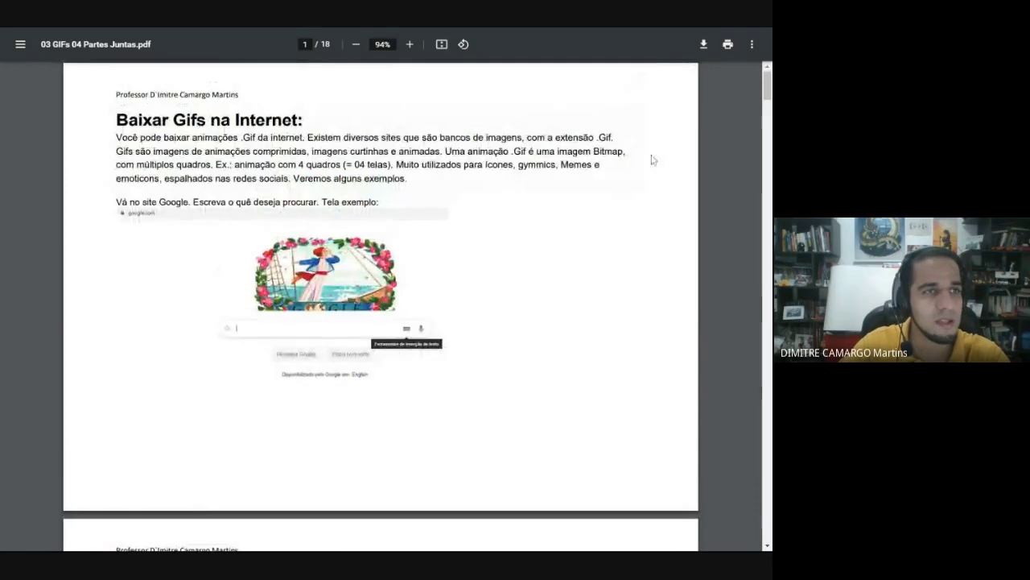
{"action": "scroll", "coordinate": [767, 95], "scroll_direction": "down", "scroll_amount": 2}
{"action": "mouse_move", "coordinate": [767, 95]}
{"action": "left_mouse_down"}
{"action": "mouse_move", "coordinate": [767, 206]}
{"action": "mouse_move", "coordinate": [767, 84]}
{"action": "left_mouse_up"}
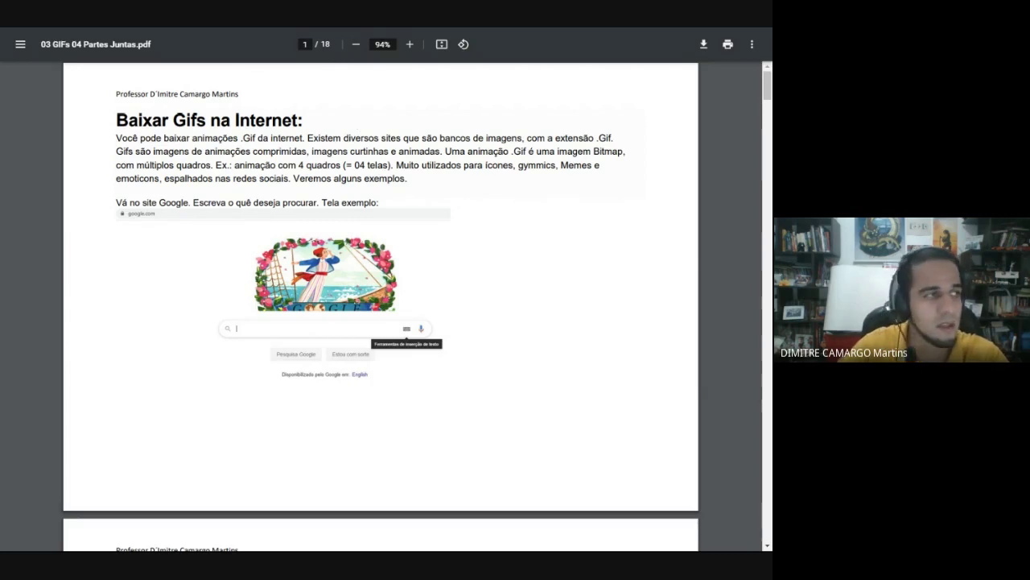
{"action": "scroll", "coordinate": [355, 124], "scroll_direction": "down", "scroll_amount": 3}
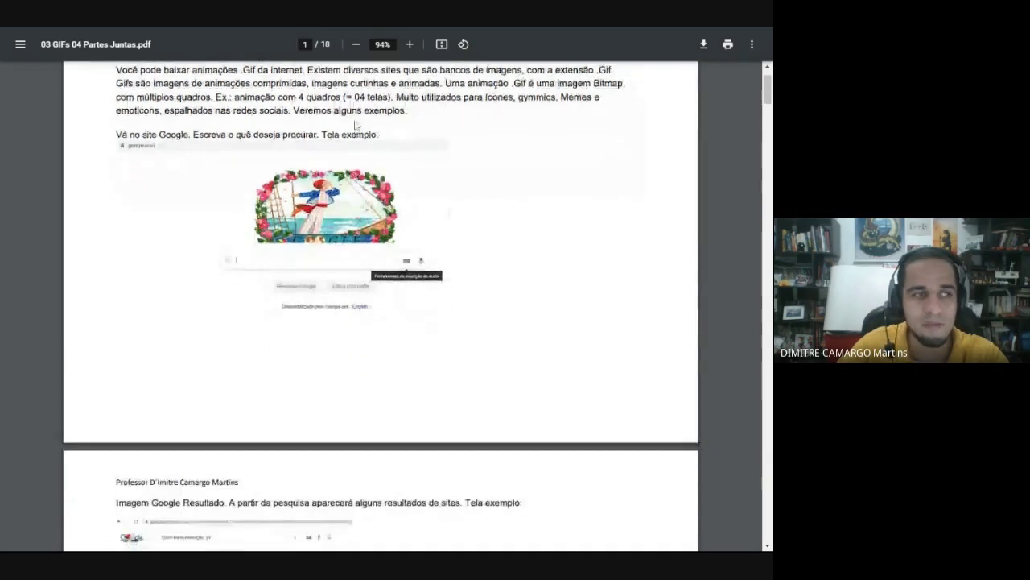
{"action": "scroll", "coordinate": [355, 125], "scroll_direction": "up", "scroll_amount": 1}
{"action": "scroll", "coordinate": [355, 125], "scroll_direction": "up", "scroll_amount": 2}
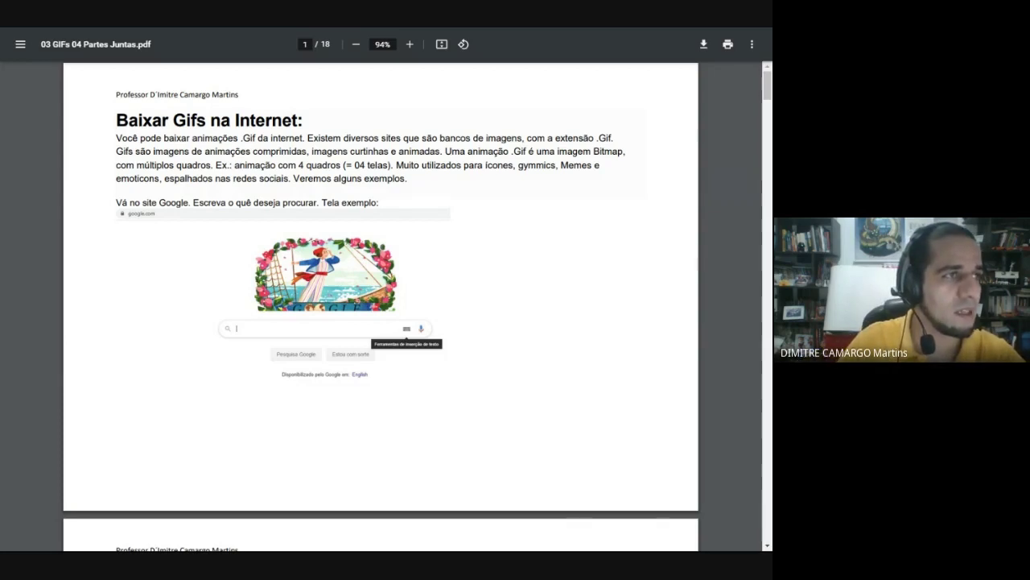
Switch to the Google results and search Google Images for "animação pica pau gif".
{"action": "key", "text": "ctrl+Tab"}
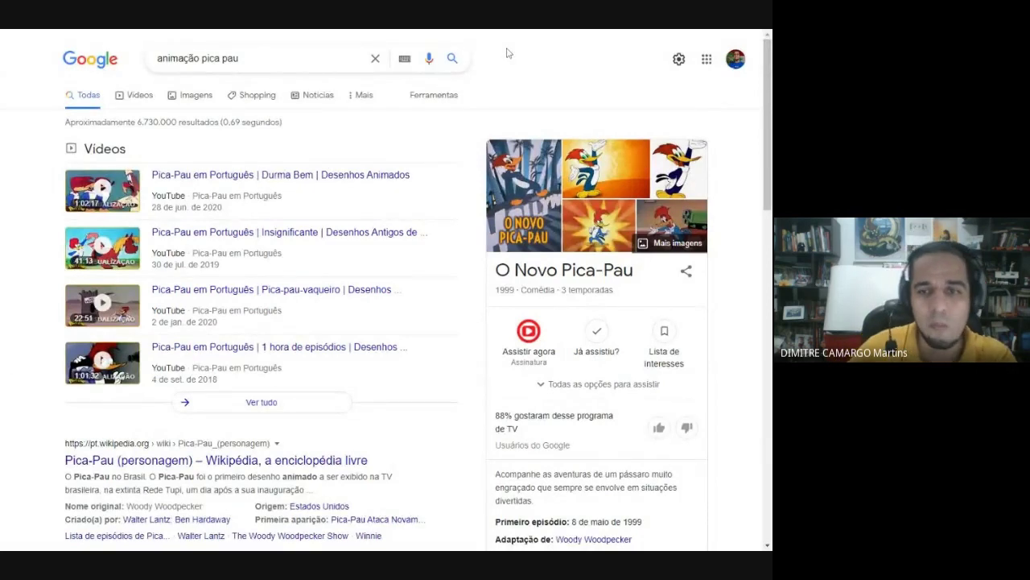
{"action": "left_click", "coordinate": [182, 98]}
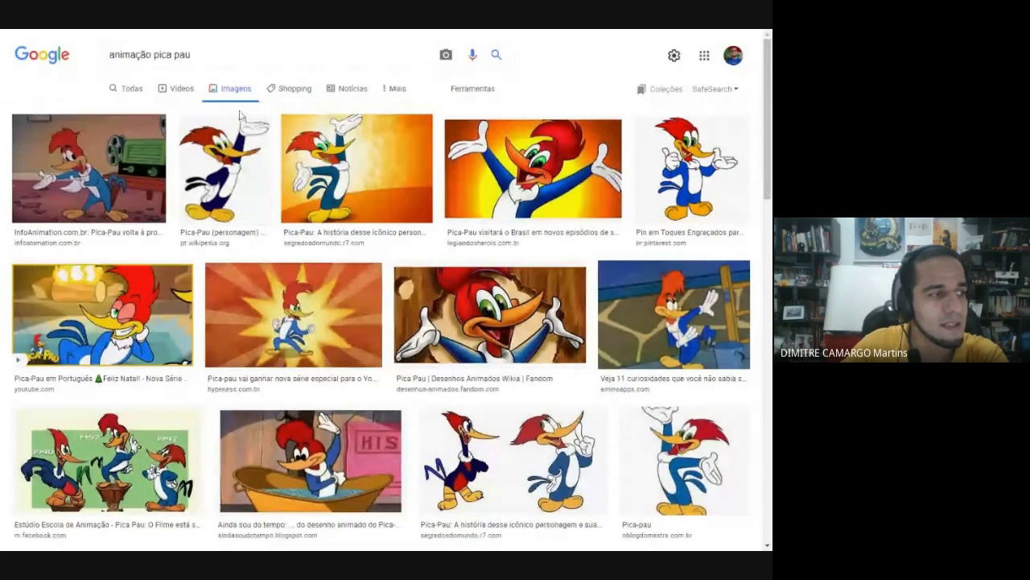
{"action": "left_click", "coordinate": [193, 54]}
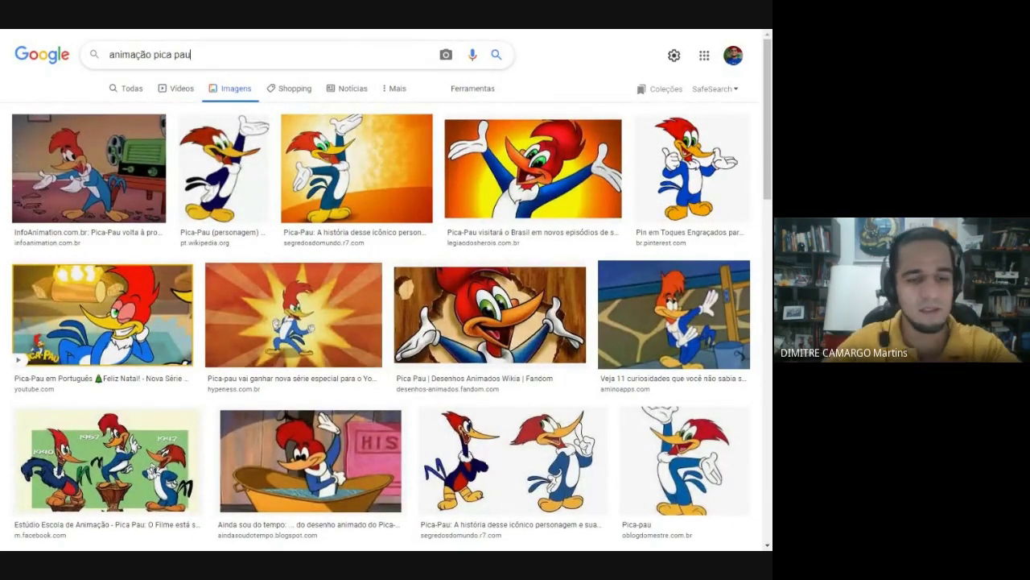
{"action": "type", "text": "gif"}
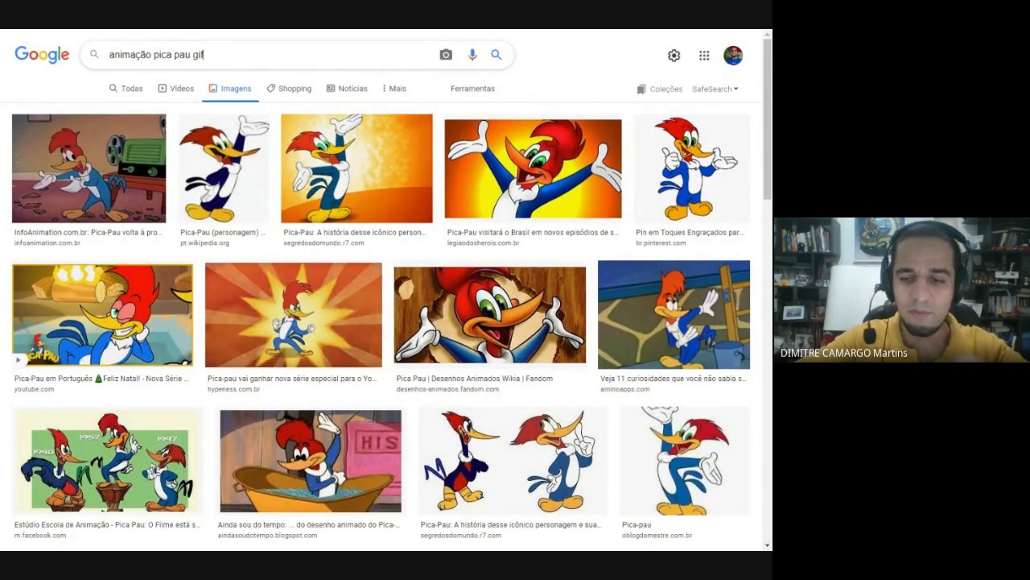
{"action": "key", "text": "Return"}
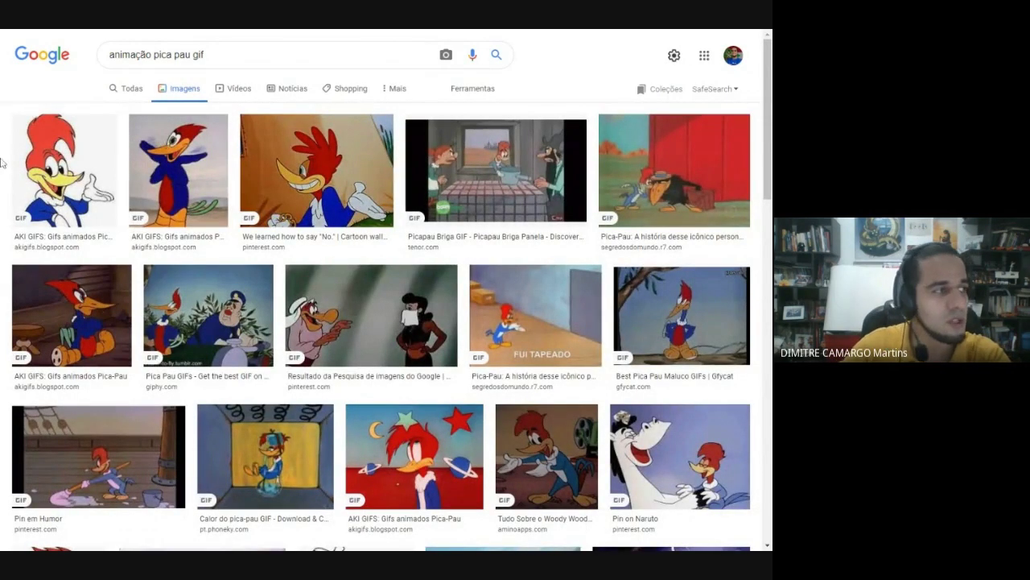
Preview the first two Pica-Pau GIFs from akigifs.blogspot.com and open the red barn GIF from segredosdomundo.r7.com.
{"action": "left_click", "coordinate": [79, 169]}
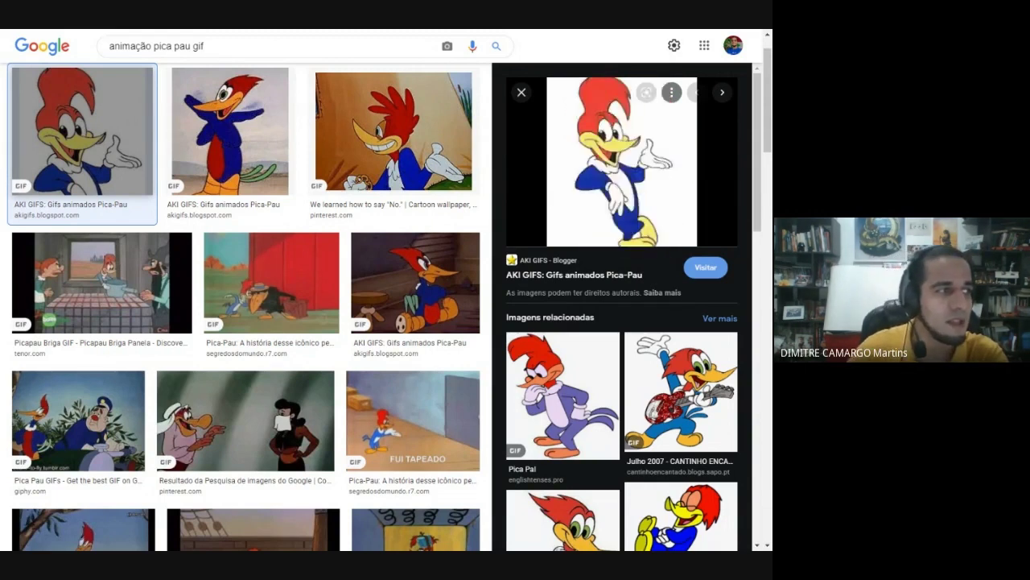
{"action": "left_click", "coordinate": [206, 169]}
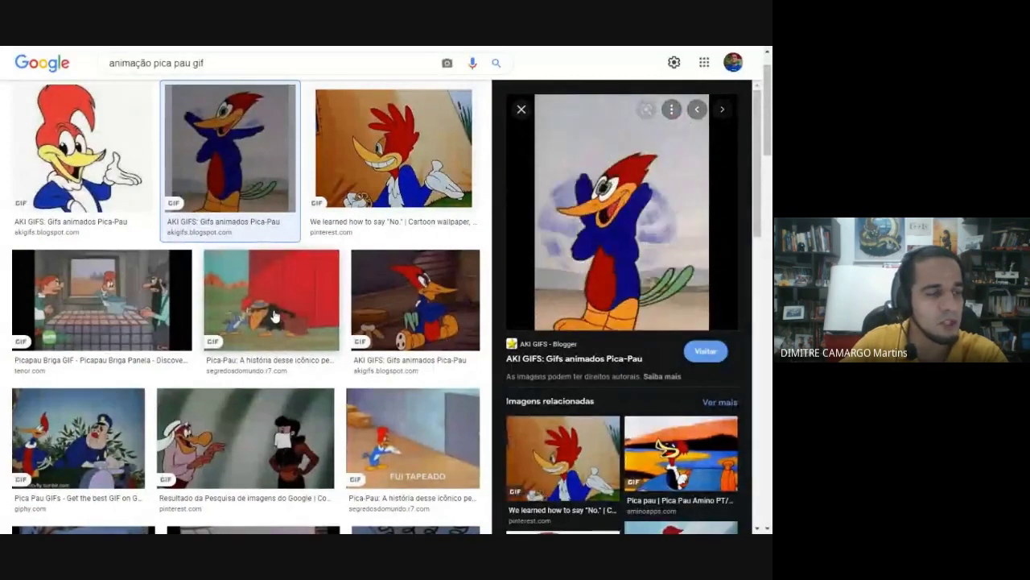
{"action": "left_click", "coordinate": [273, 315]}
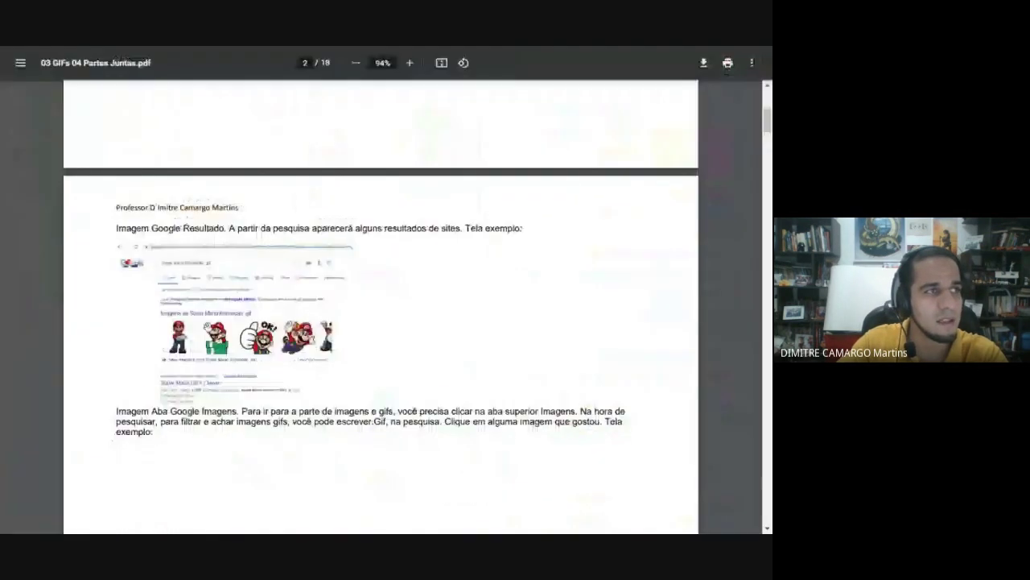
Return to the PDF handout and read pages 2 to 5 on finding and saving GIFs and opening them in Photopea.
{"action": "left_click", "coordinate": [280, 49]}
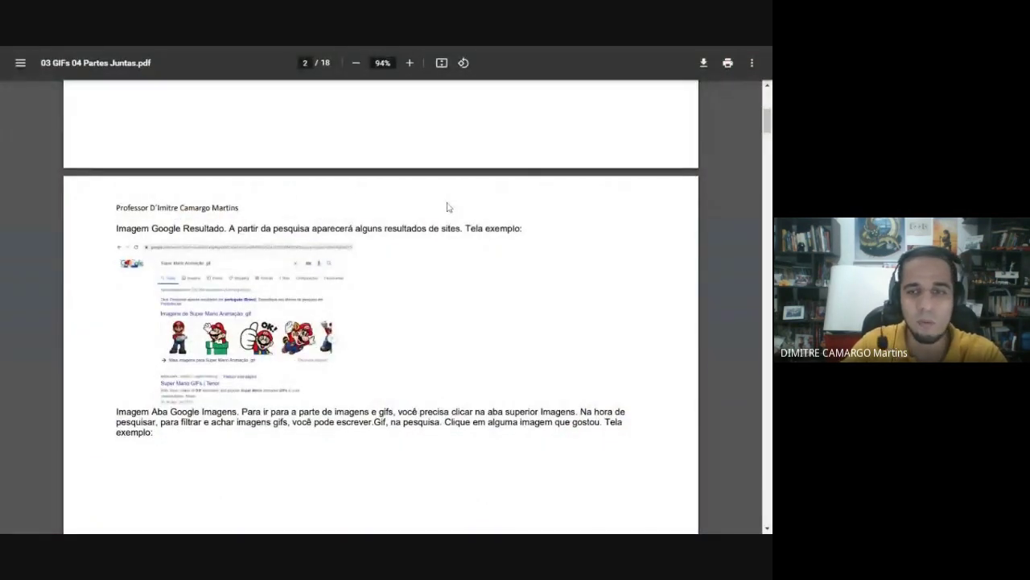
{"action": "scroll", "coordinate": [448, 208], "scroll_direction": "down", "scroll_amount": 4}
{"action": "scroll", "coordinate": [448, 208], "scroll_direction": "down", "scroll_amount": 2}
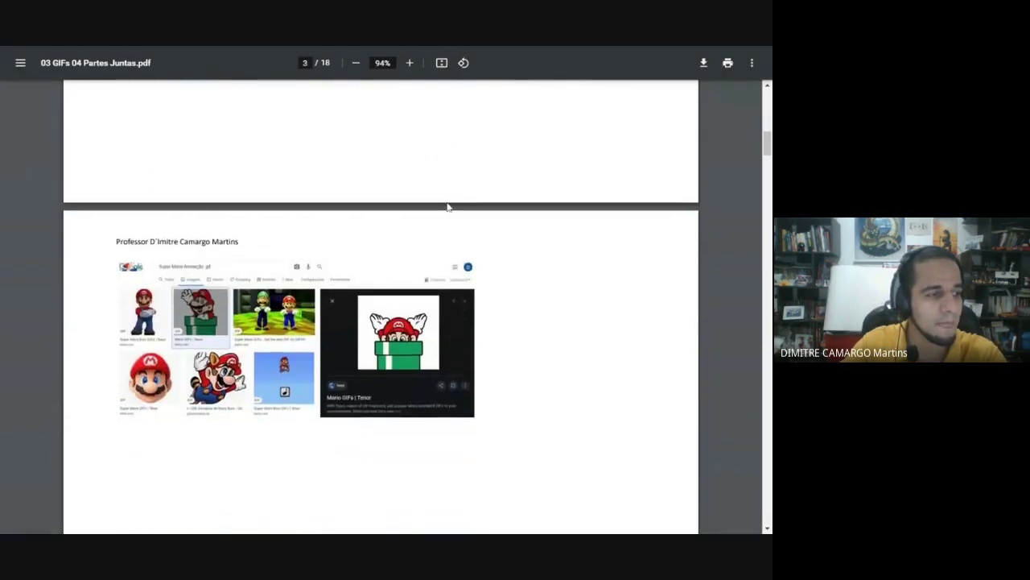
{"action": "scroll", "coordinate": [448, 208], "scroll_direction": "down", "scroll_amount": 5}
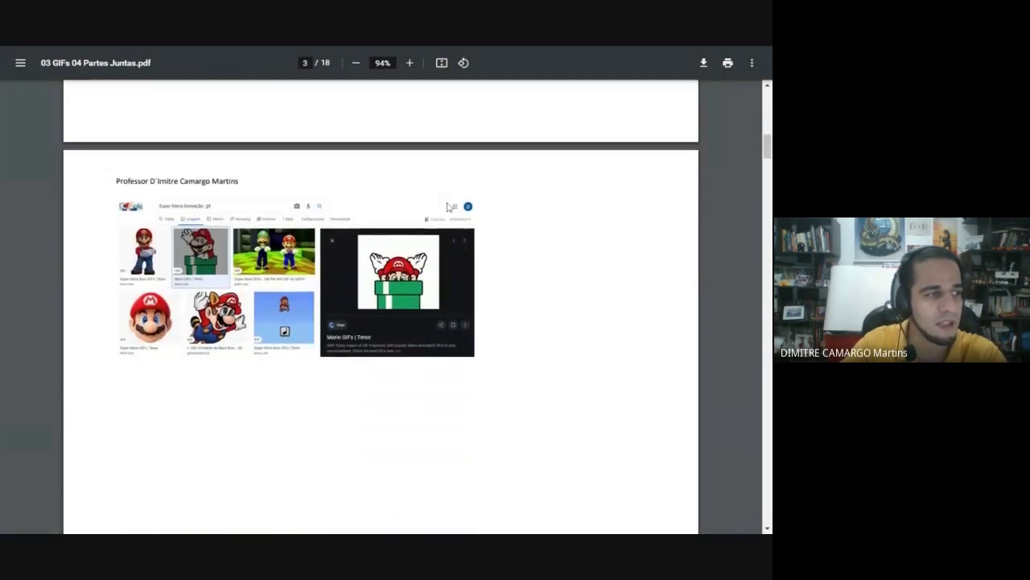
{"action": "scroll", "coordinate": [448, 208], "scroll_direction": "down", "scroll_amount": 2}
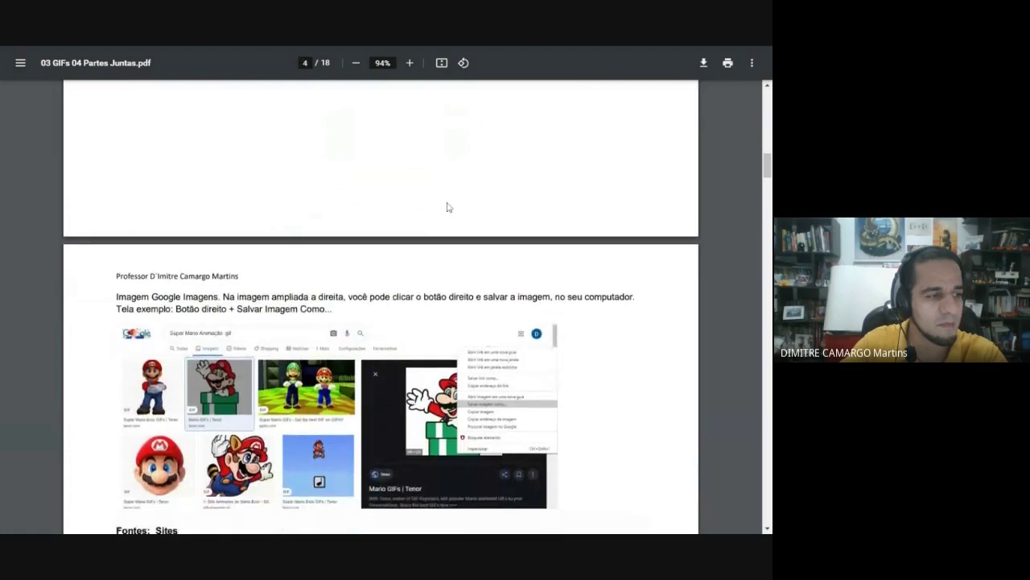
{"action": "scroll", "coordinate": [448, 206], "scroll_direction": "down", "scroll_amount": 1}
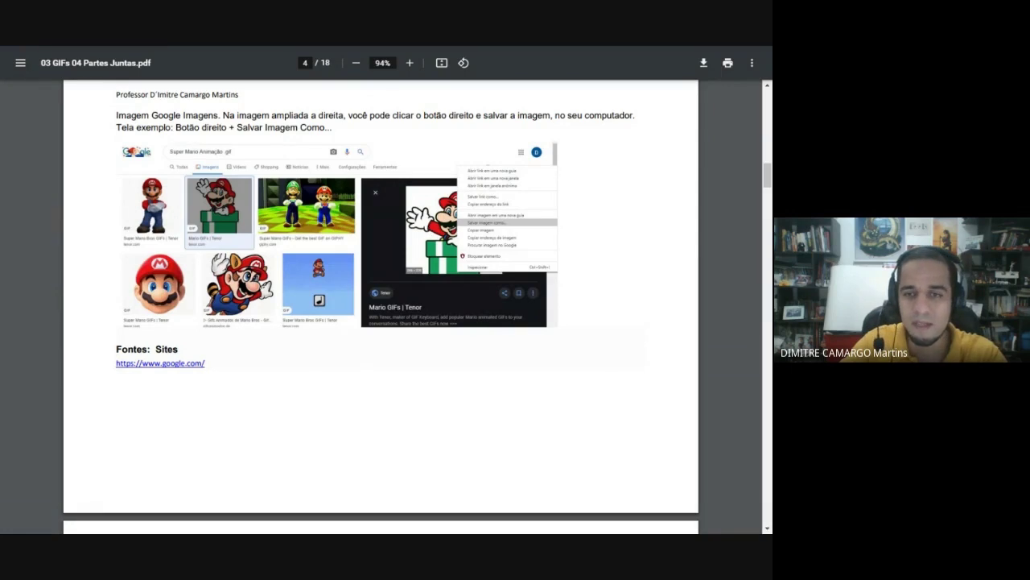
{"action": "scroll", "coordinate": [426, 231], "scroll_direction": "down", "scroll_amount": 5}
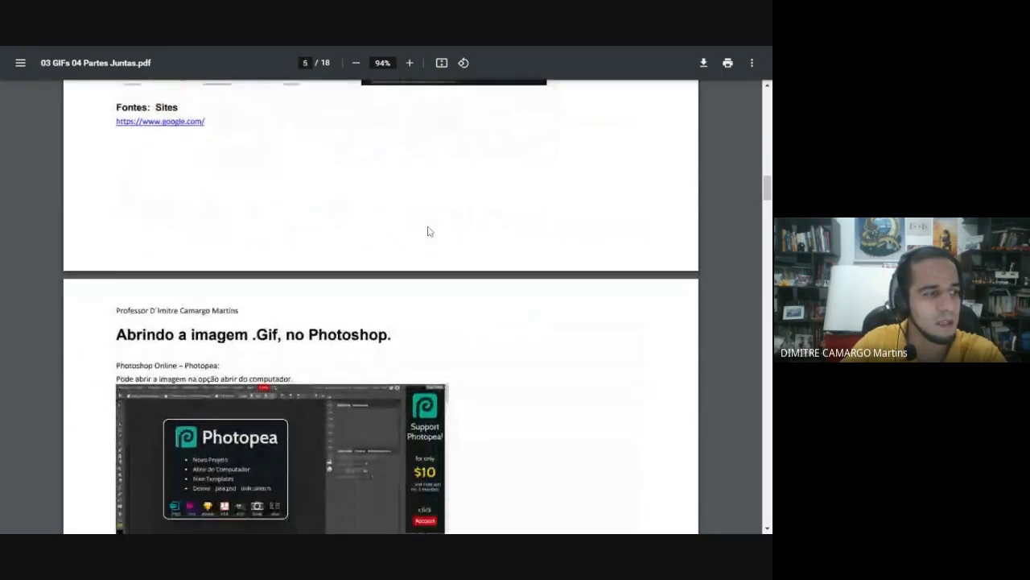
{"action": "scroll", "coordinate": [428, 231], "scroll_direction": "down", "scroll_amount": 1}
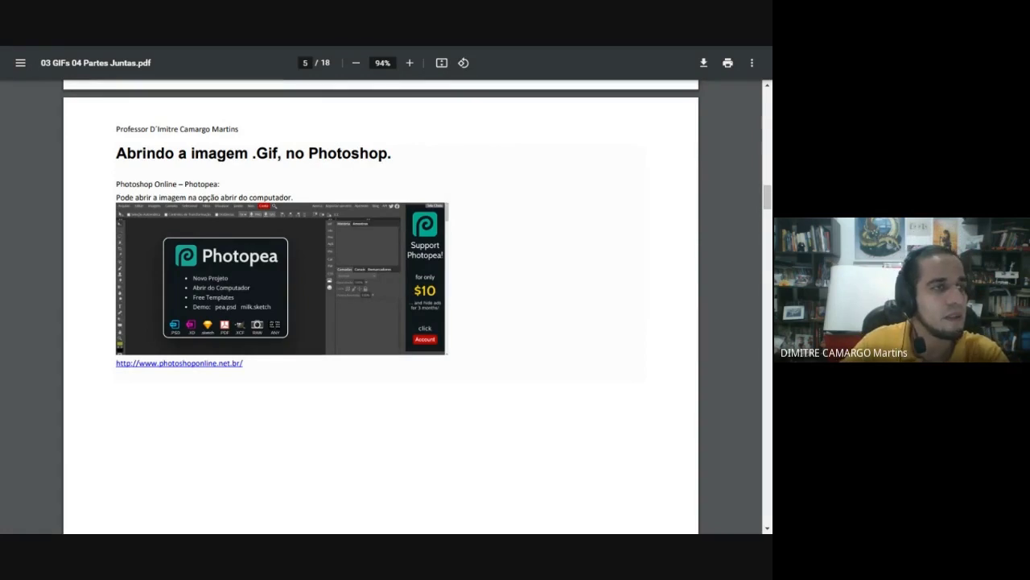
Switch to Photopea and accept its privacy options.
{"action": "key", "text": "alt+Tab"}
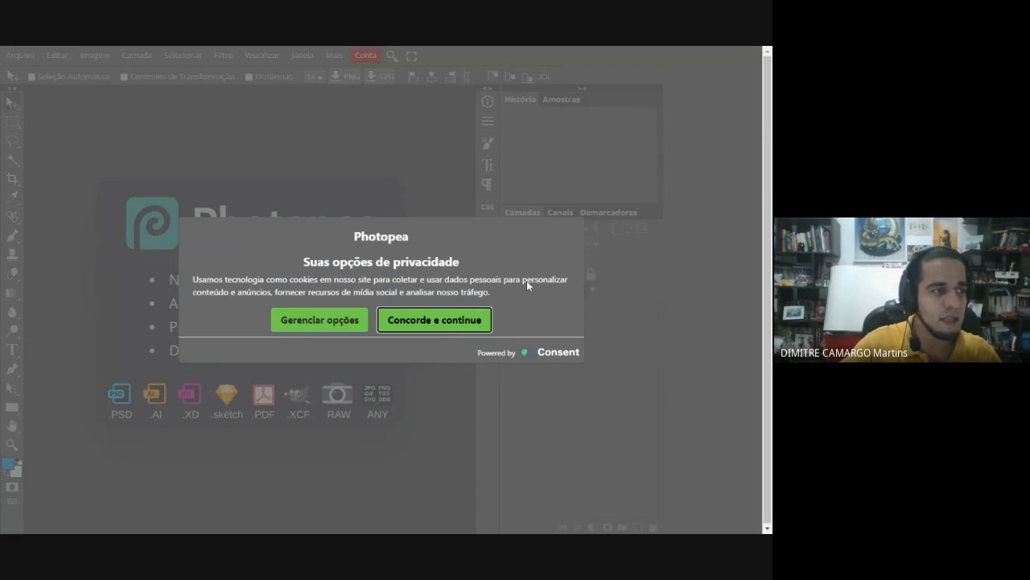
{"action": "left_click", "coordinate": [473, 322]}
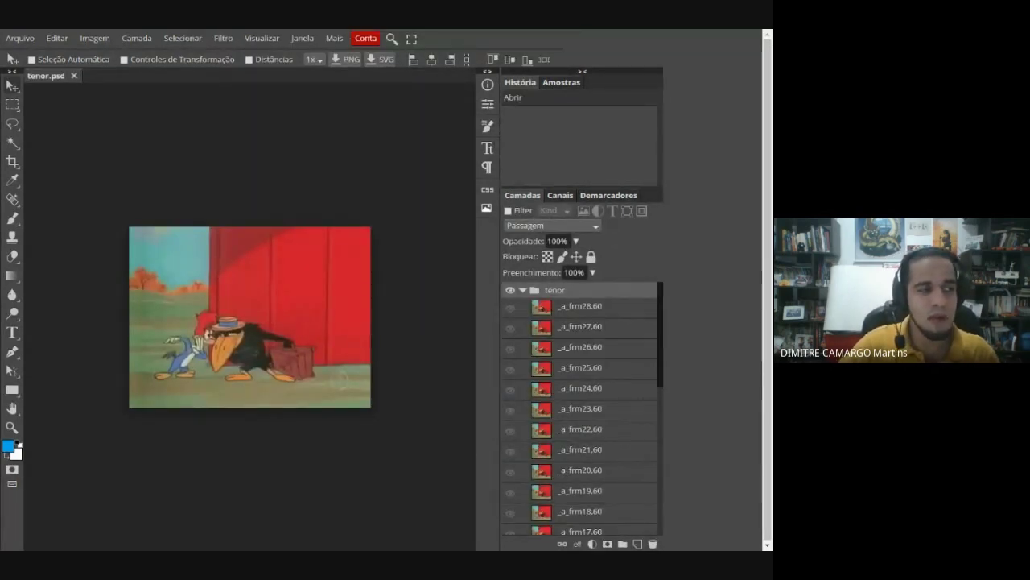
Compare the enlarged tenor.psd image with the animated red barn GIF in the Google Images preview, and return to Photopea.
{"action": "key", "text": "ctrl+plus"}
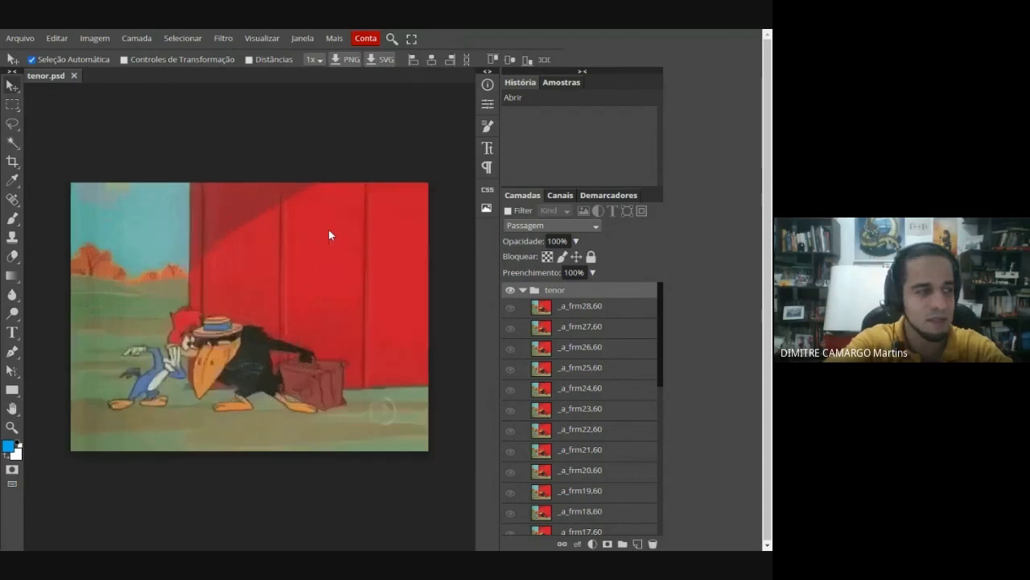
{"action": "key", "text": "ctrl+plus"}
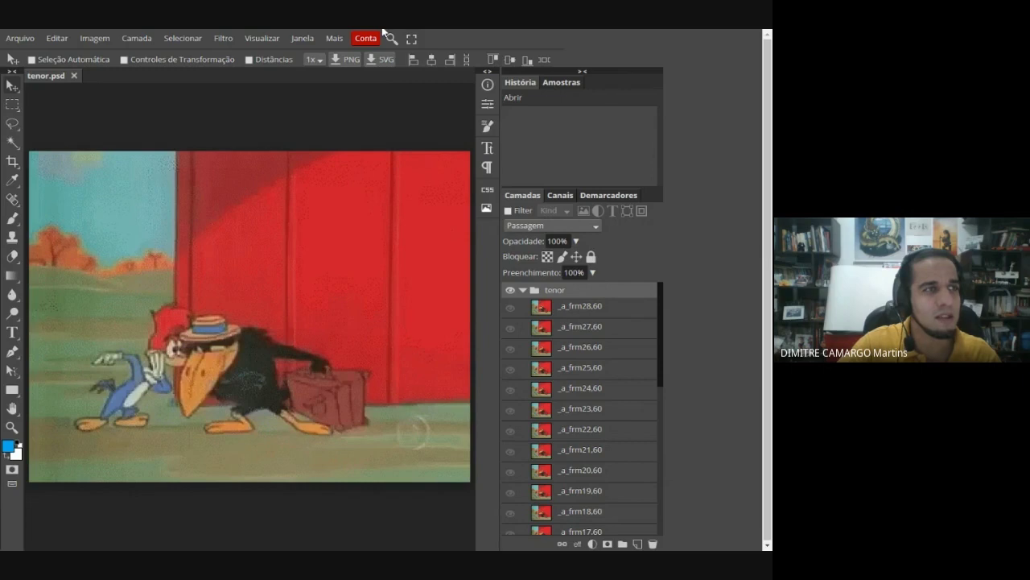
{"action": "key", "text": "ctrl+Tab"}
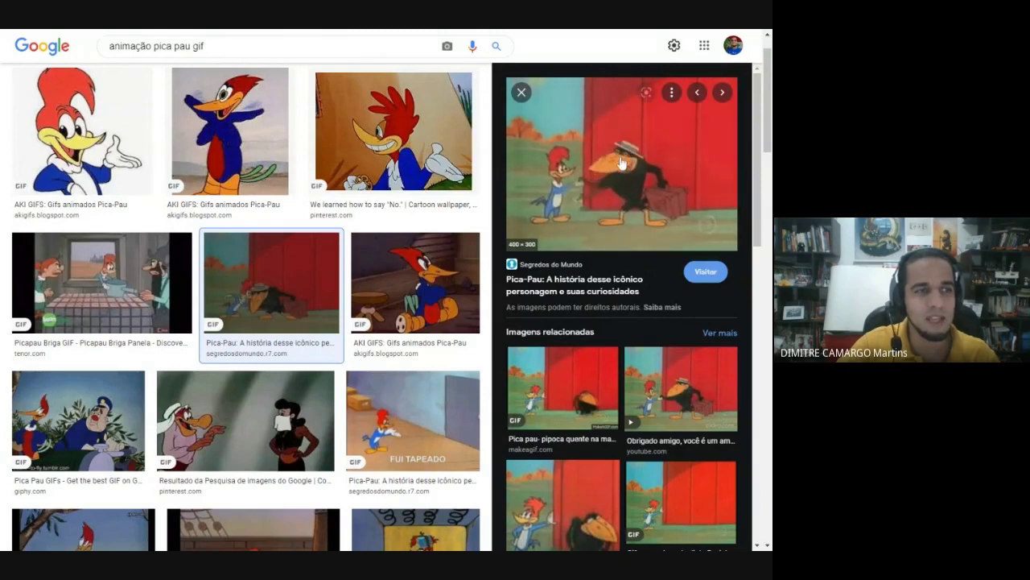
{"action": "left_click", "coordinate": [507, 16]}
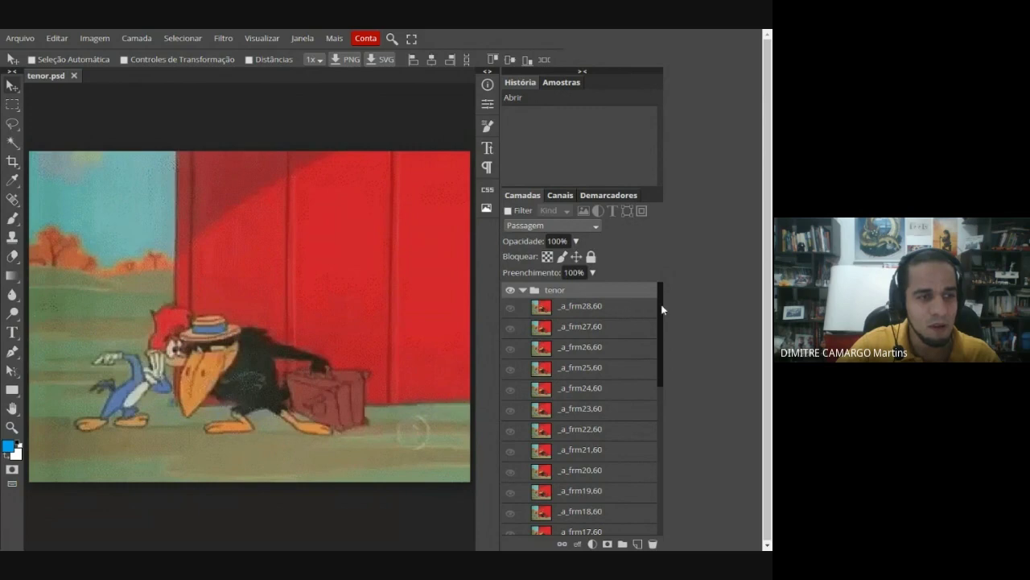
Examine the full list of frame layers in the tenor group, from _a_frm28,60 down to _a_frm0,60.
{"action": "left_click_drag", "start_coordinate": [663, 309], "coordinate": [674, 481]}
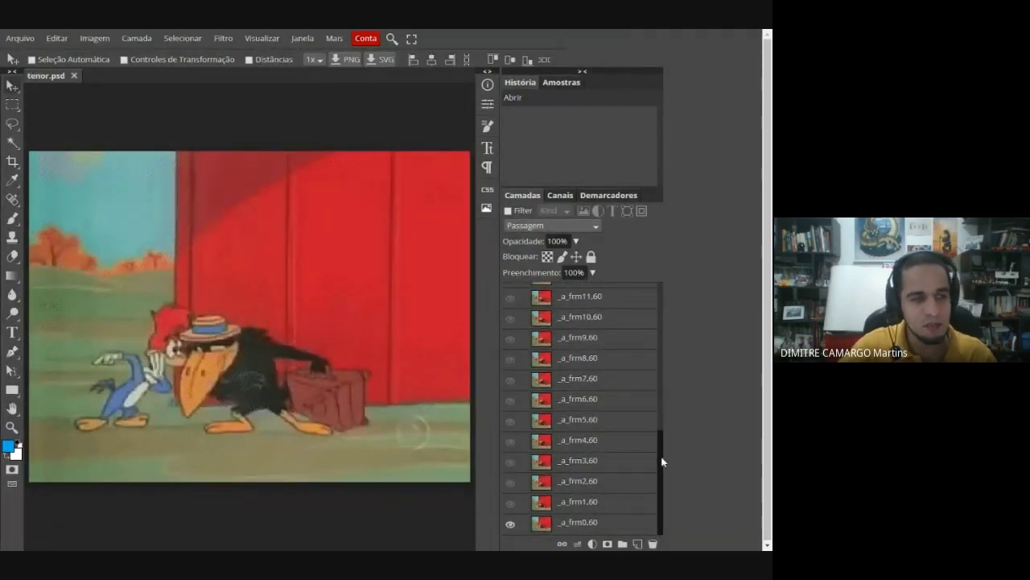
{"action": "left_click_drag", "start_coordinate": [662, 461], "coordinate": [660, 295]}
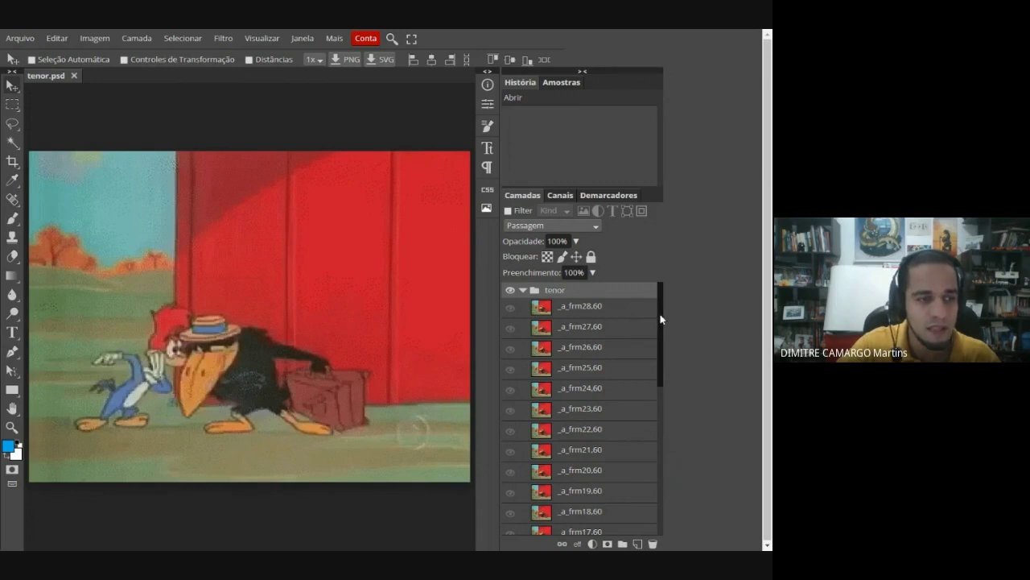
{"action": "left_click_drag", "start_coordinate": [660, 319], "coordinate": [671, 497]}
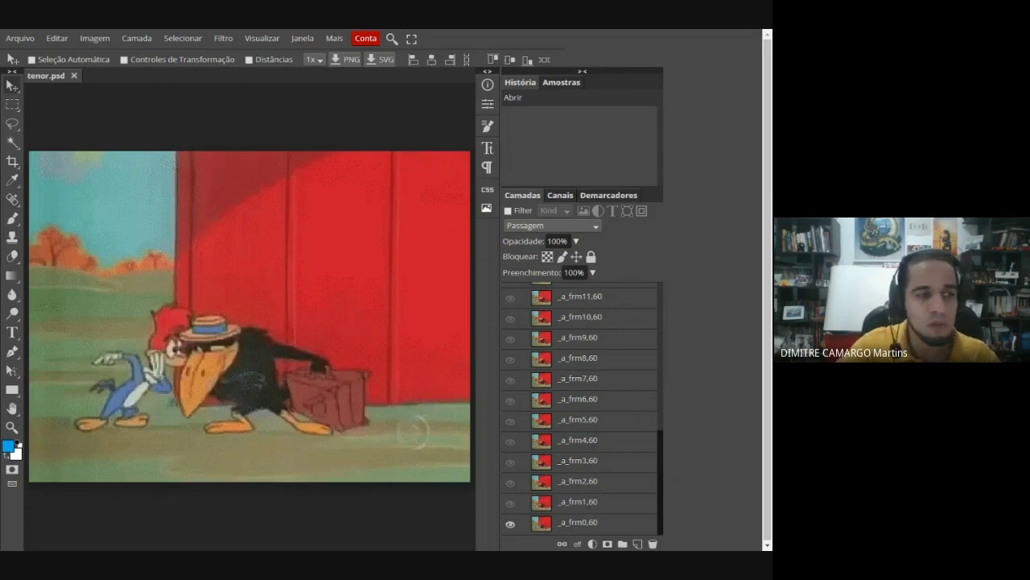
{"action": "scroll", "coordinate": [584, 488], "scroll_direction": "up", "scroll_amount": 3}
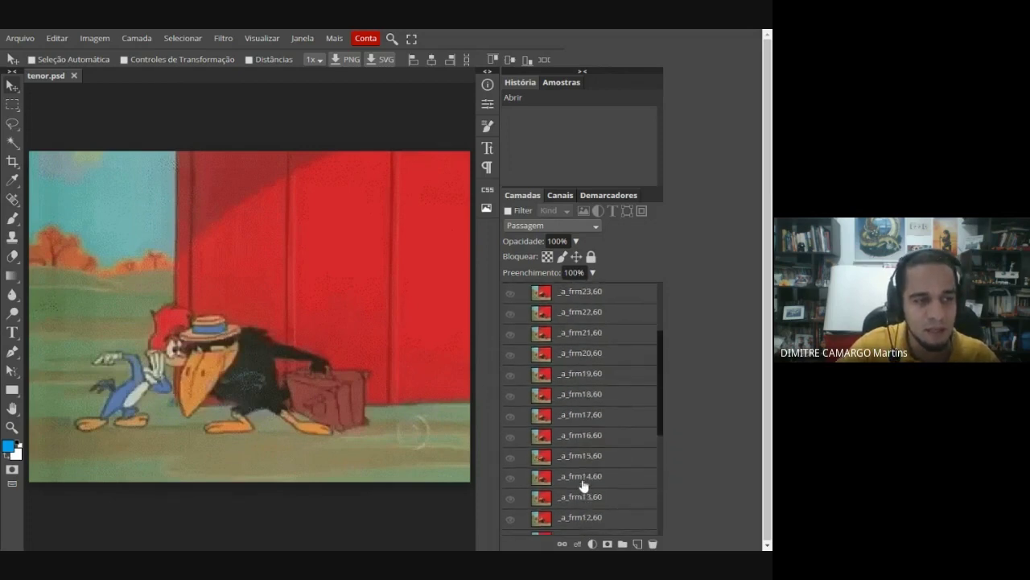
{"action": "scroll", "coordinate": [583, 483], "scroll_direction": "up", "scroll_amount": 2}
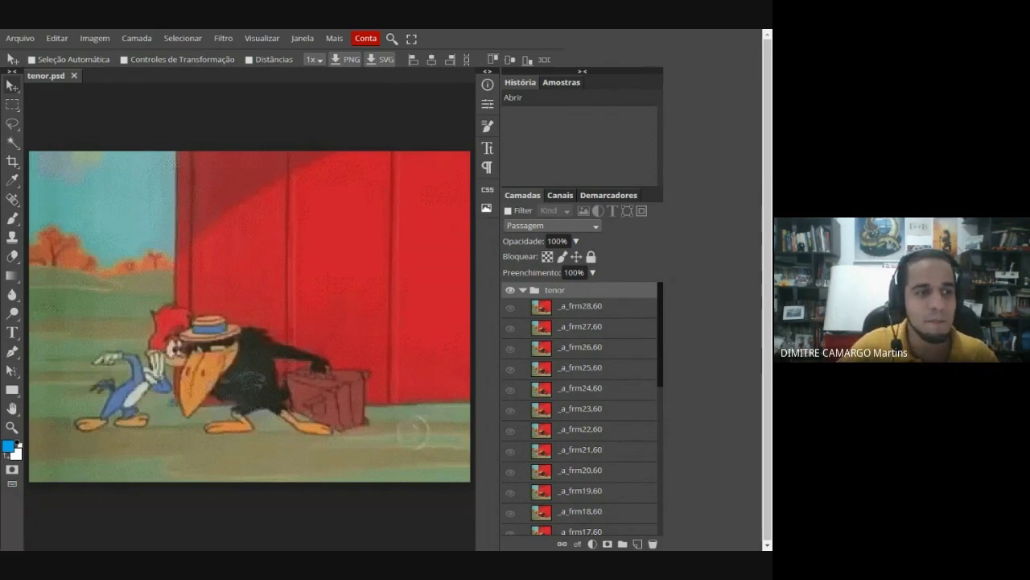
{"action": "left_click_drag", "start_coordinate": [660, 320], "coordinate": [681, 513]}
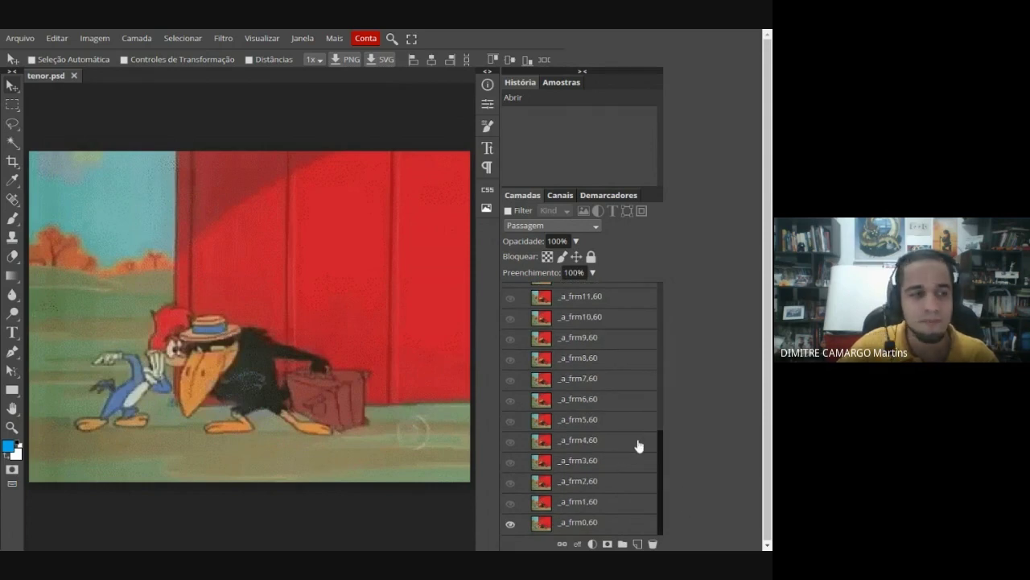
{"action": "left_click_drag", "start_coordinate": [663, 453], "coordinate": [664, 297]}
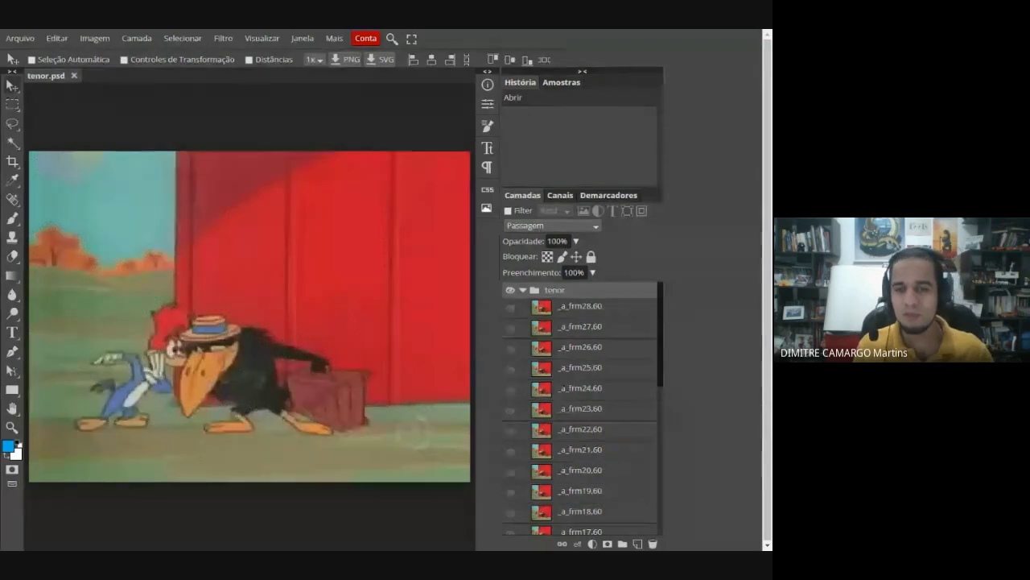
Look through the tenor group's frame layers, selecting _a_frm28,60 and several of the lowest ones from _a_frm0,60 to _a_frm4,60.
{"action": "left_click", "coordinate": [612, 317]}
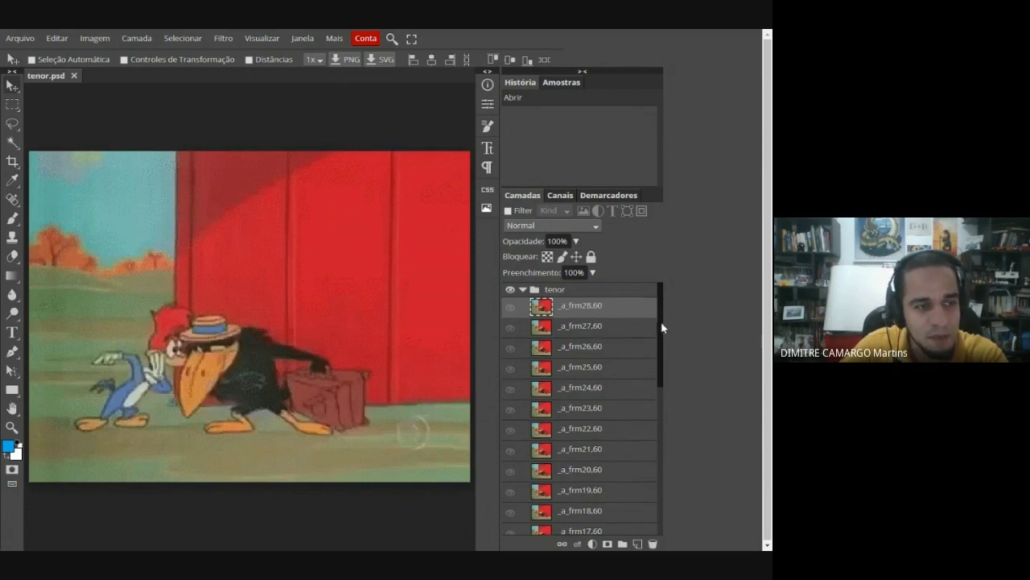
{"action": "left_click_drag", "start_coordinate": [663, 325], "coordinate": [663, 498]}
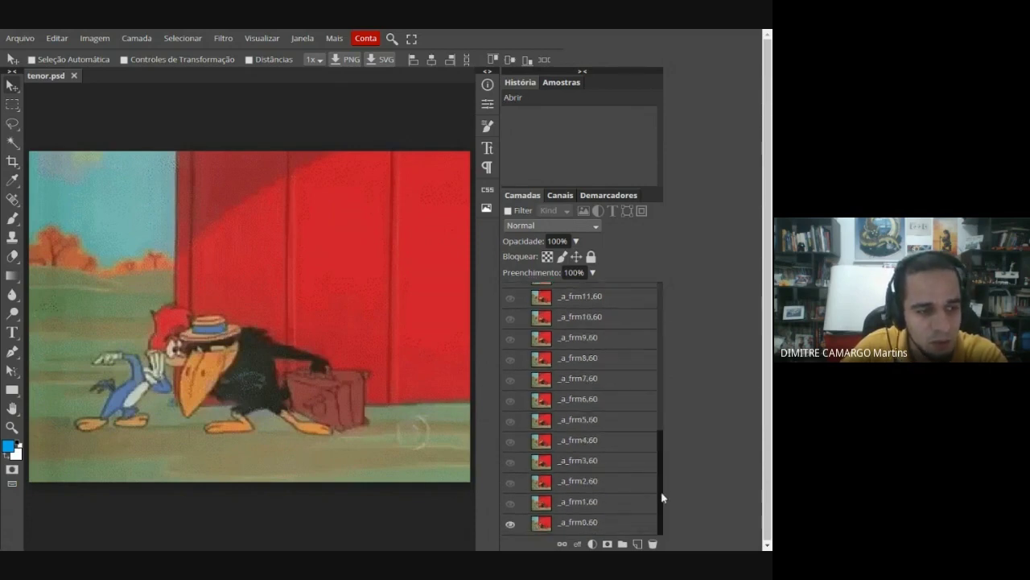
{"action": "left_click", "coordinate": [579, 522]}
{"action": "left_click", "coordinate": [586, 484]}
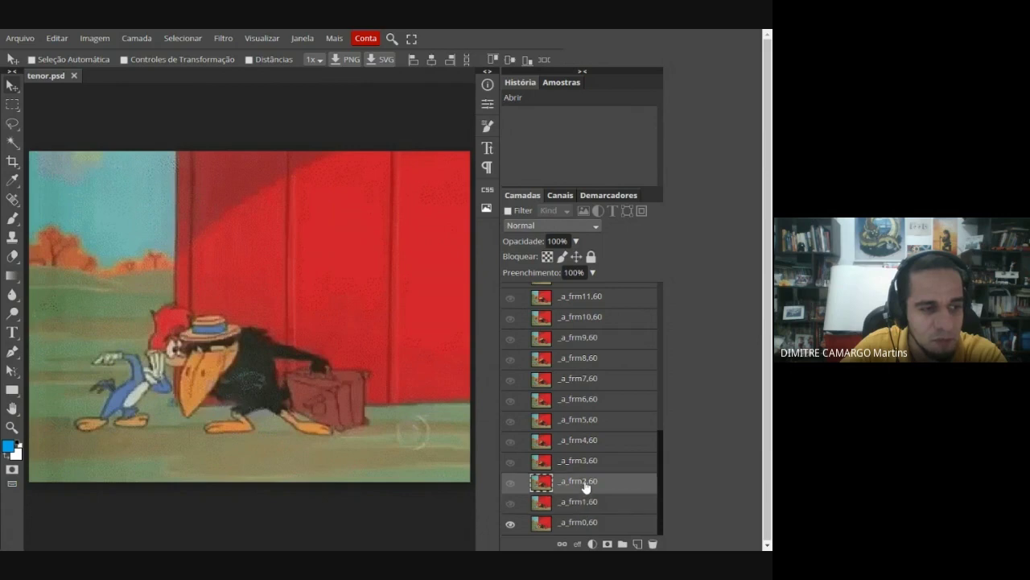
{"action": "left_click", "coordinate": [588, 463]}
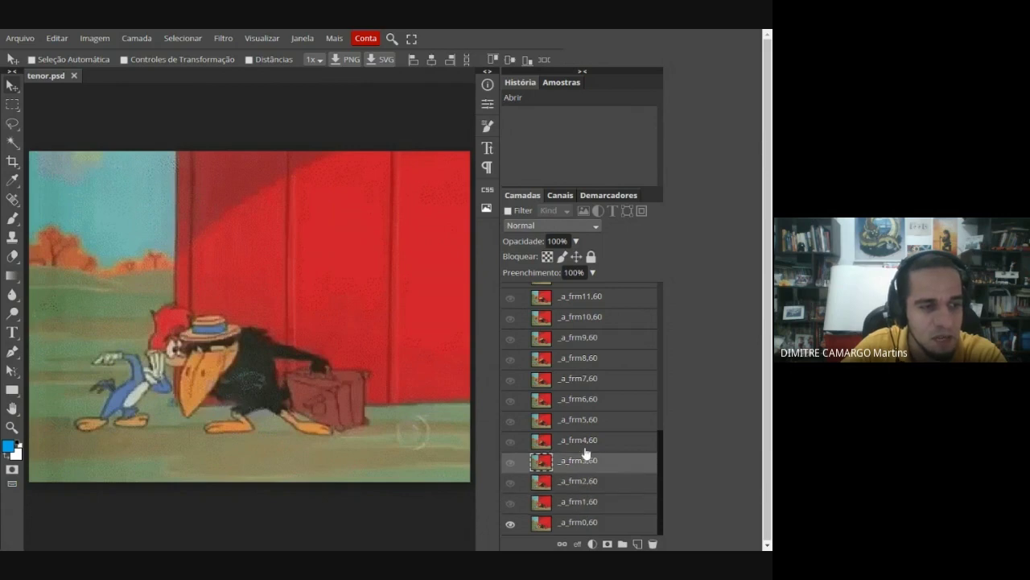
{"action": "left_click", "coordinate": [583, 442]}
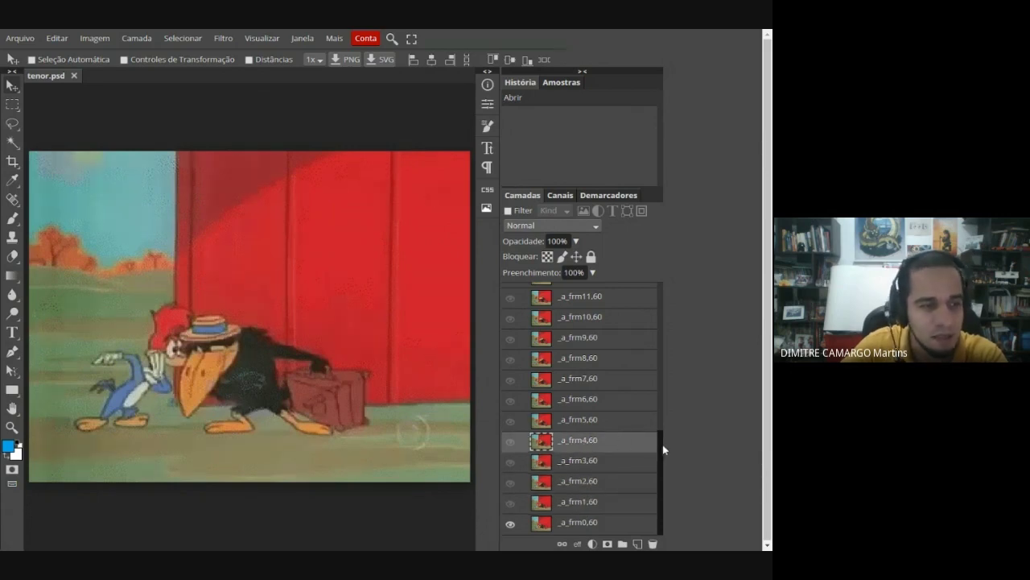
{"action": "left_click_drag", "start_coordinate": [662, 449], "coordinate": [660, 478]}
{"action": "left_click", "coordinate": [593, 307]}
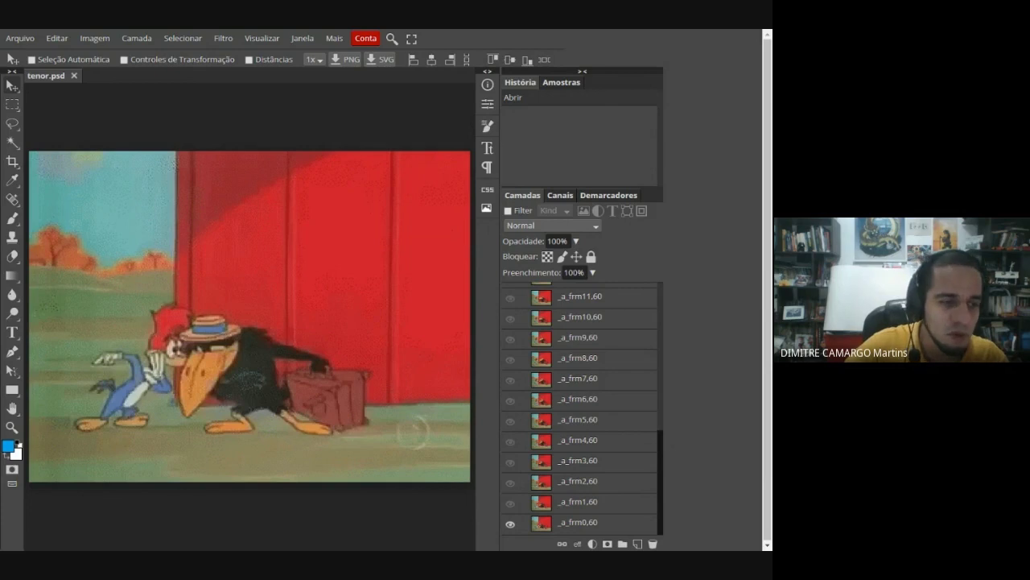
Open the lowest frame layer's name for editing to examine its frame number and time value, and close it as _a_frm0,60.
{"action": "double_click", "coordinate": [581, 523]}
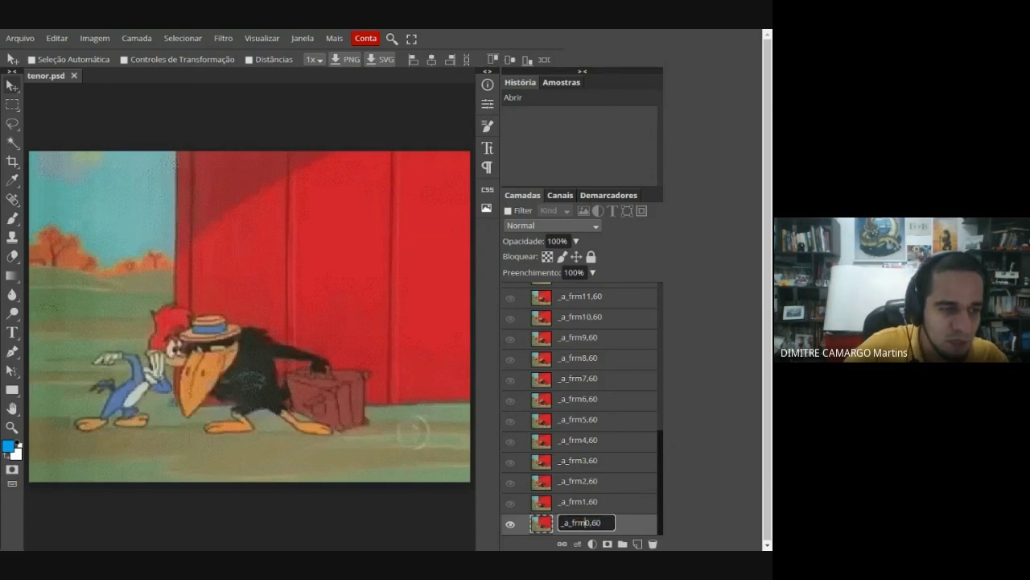
{"action": "left_click", "coordinate": [588, 522]}
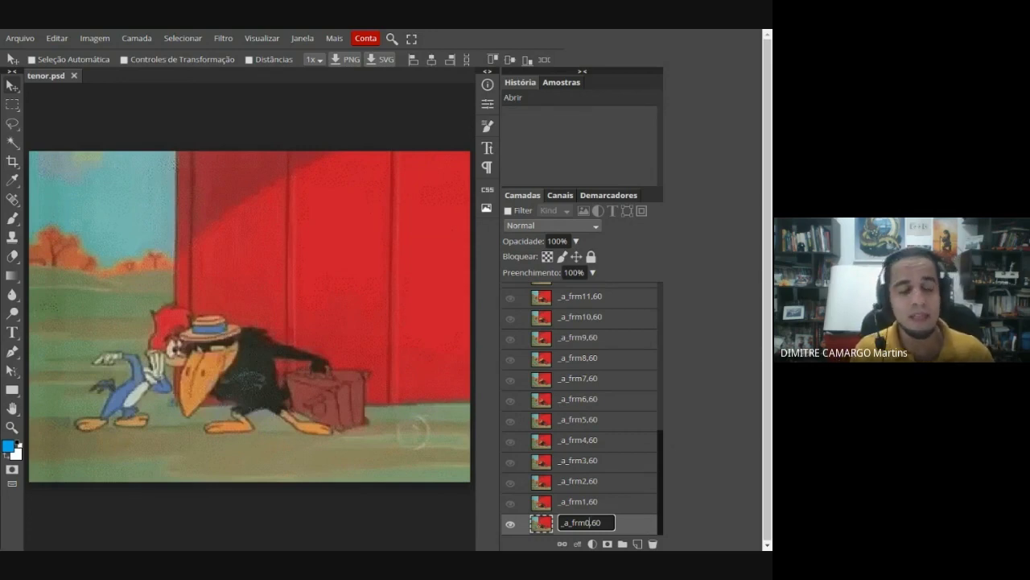
{"action": "key", "text": "BackSpace"}
{"action": "type", "text": "."}
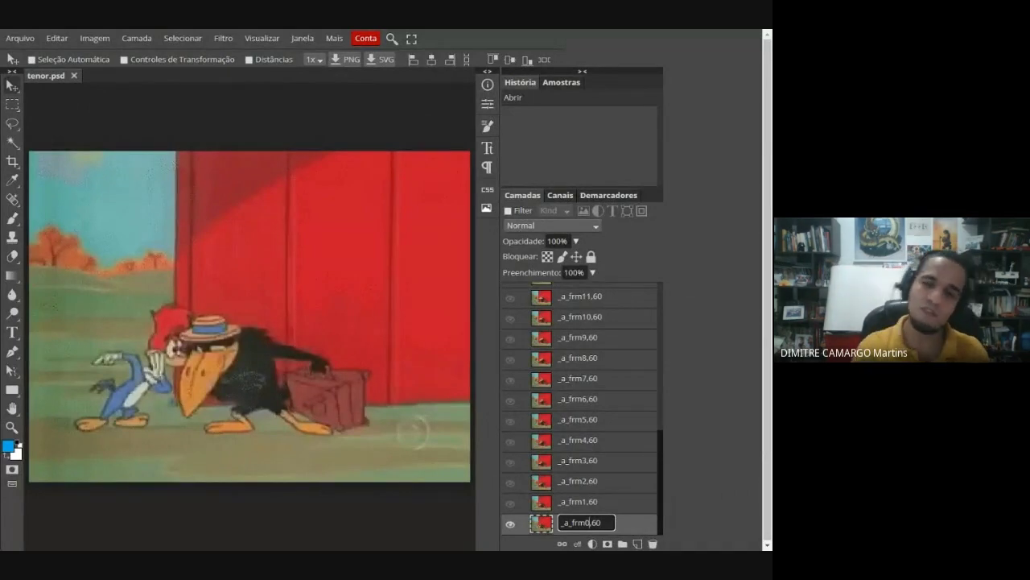
{"action": "key", "text": "Return"}
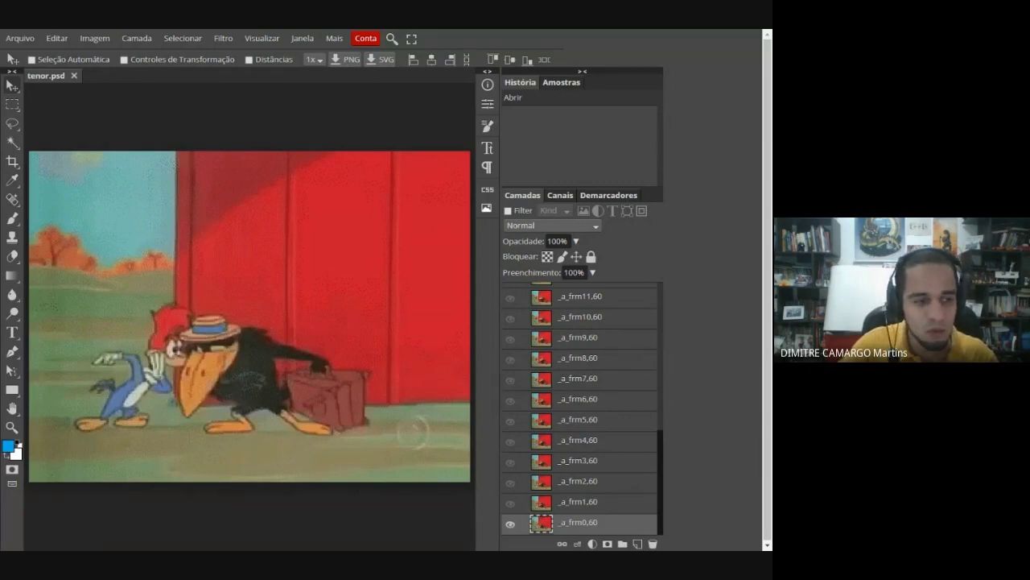
Review the whole stack of frame layers between _a_frm28,60 and _a_frm0,60, selecting a few along the way, including _a_frm22,60.
{"action": "scroll", "coordinate": [594, 524], "scroll_direction": "up", "scroll_amount": 10}
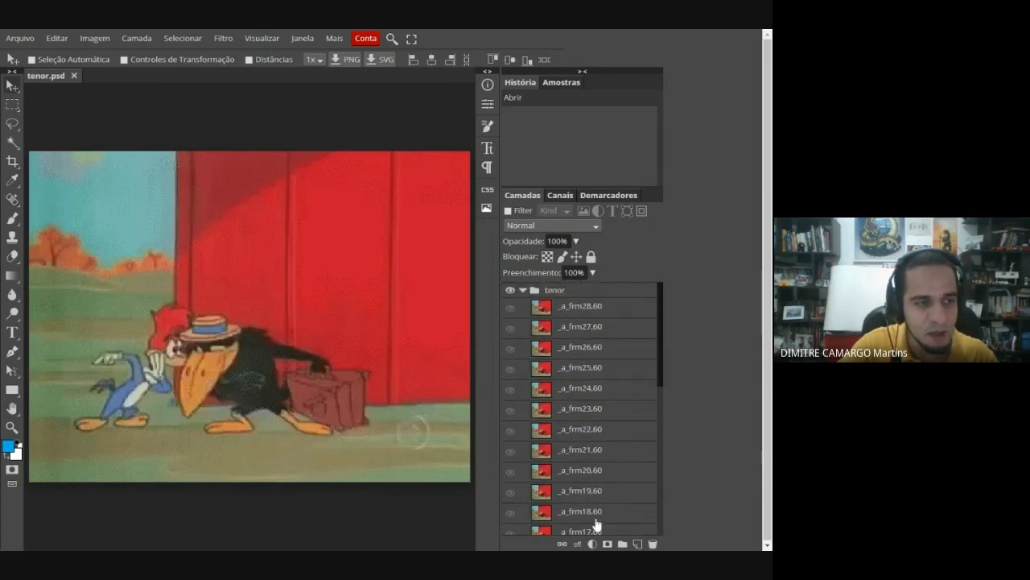
{"action": "scroll", "coordinate": [596, 499], "scroll_direction": "down", "scroll_amount": 10}
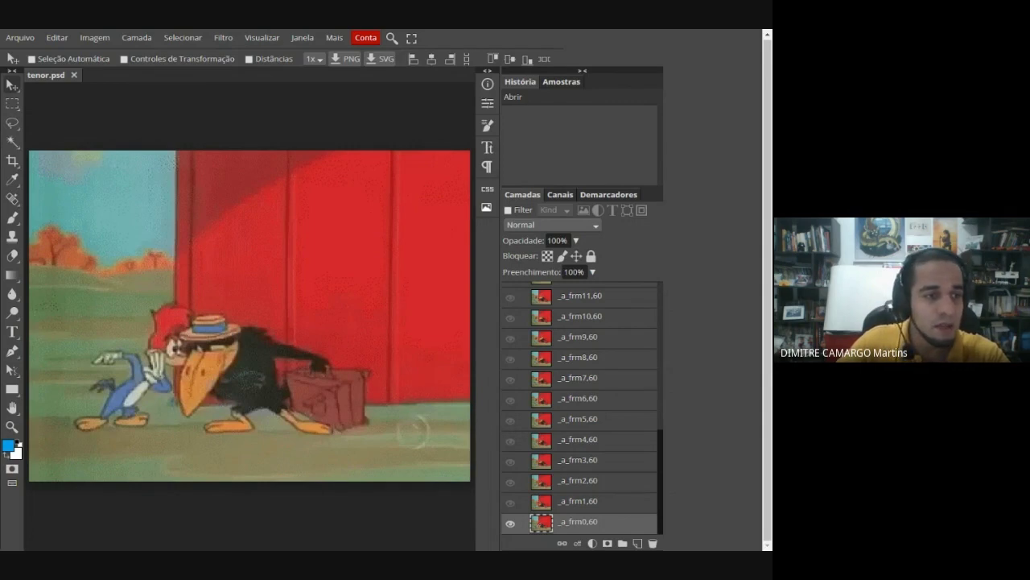
{"action": "scroll", "coordinate": [660, 377], "scroll_direction": "up", "scroll_amount": 3}
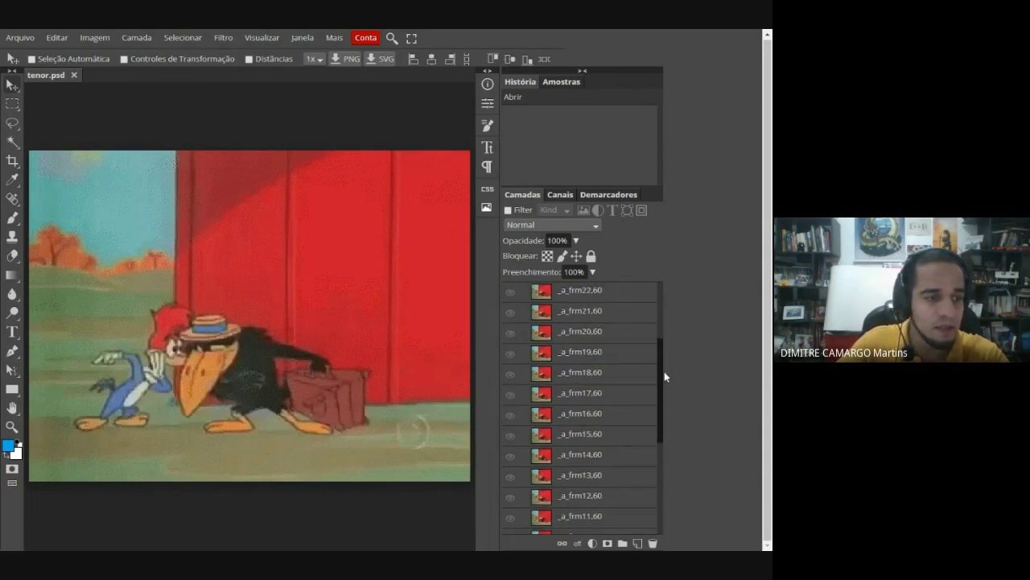
{"action": "scroll", "coordinate": [658, 459], "scroll_direction": "down", "scroll_amount": 3}
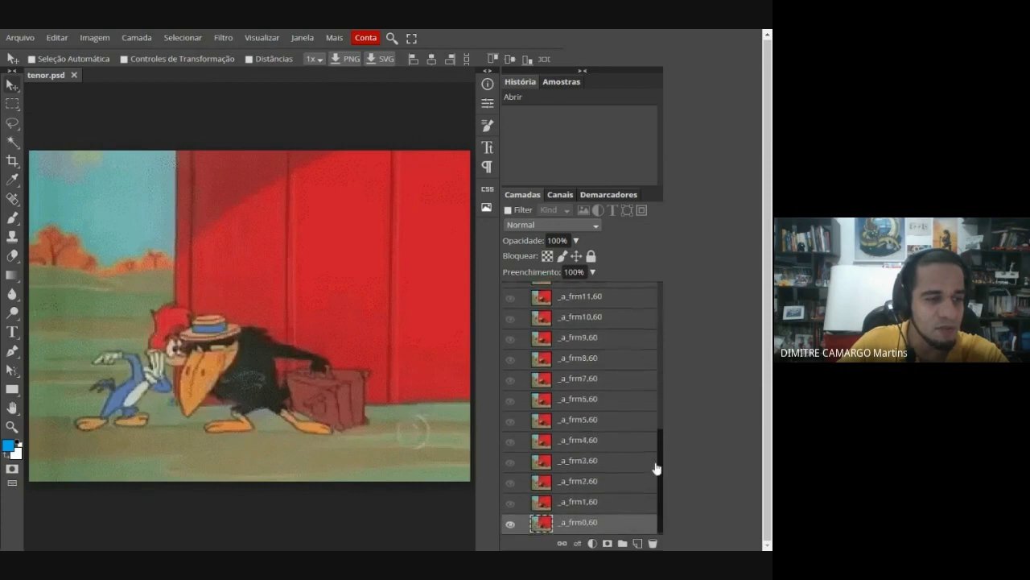
{"action": "left_click", "coordinate": [599, 486]}
{"action": "scroll", "coordinate": [596, 488], "scroll_direction": "up", "scroll_amount": 2}
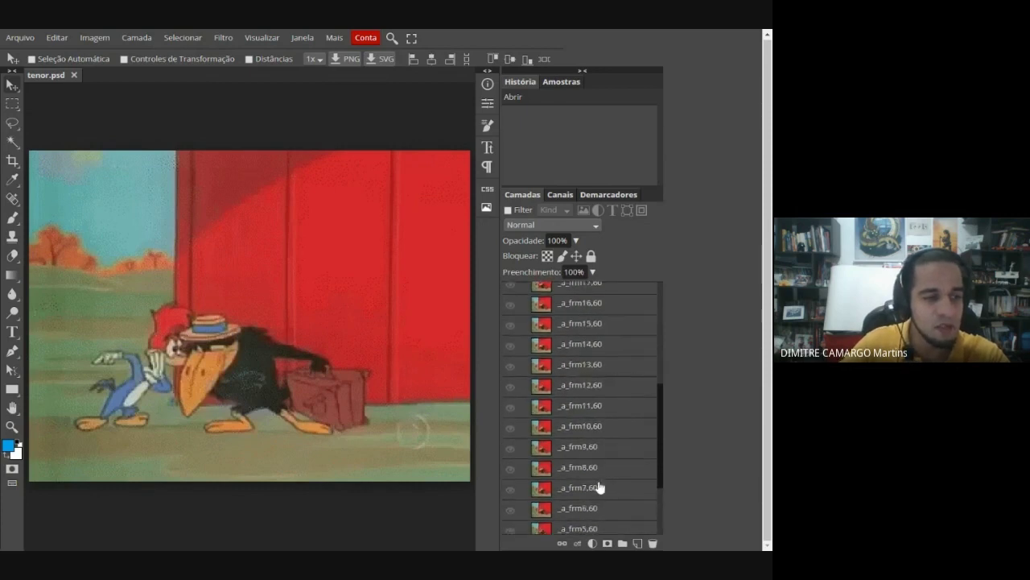
{"action": "left_click", "coordinate": [588, 459]}
{"action": "scroll", "coordinate": [588, 460], "scroll_direction": "up", "scroll_amount": 3}
{"action": "left_click", "coordinate": [588, 430]}
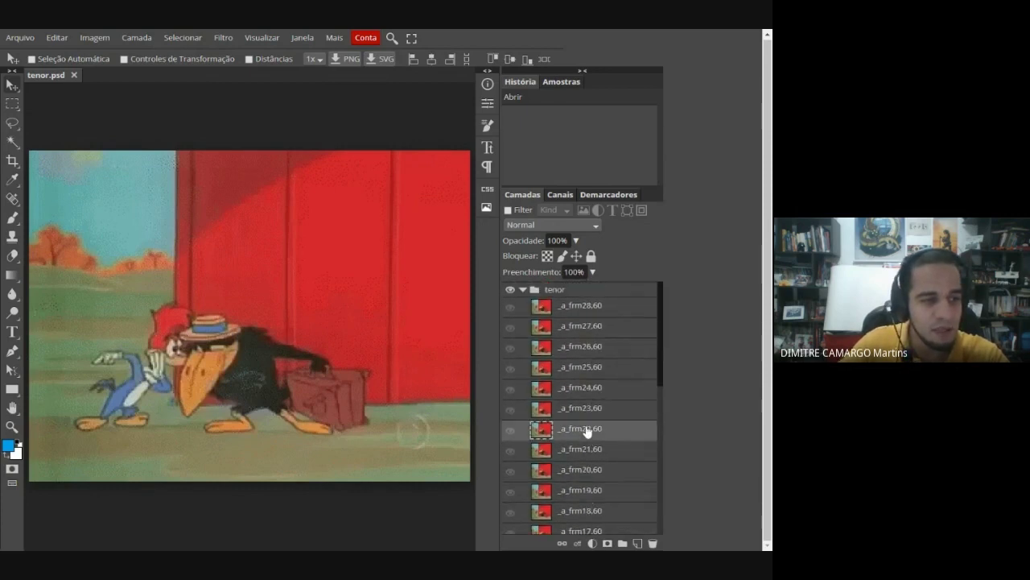
{"action": "scroll", "coordinate": [589, 431], "scroll_direction": "down", "scroll_amount": 5}
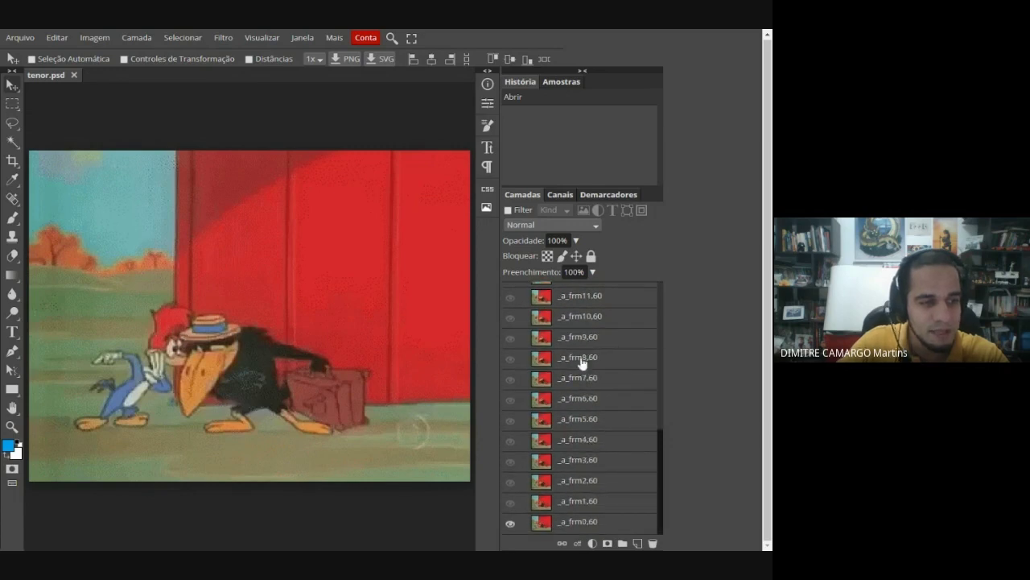
Toggle the visibility of the _a_frm0,60 layer off and on twice to compare the canvas with and without that frame.
{"action": "left_click", "coordinate": [511, 524]}
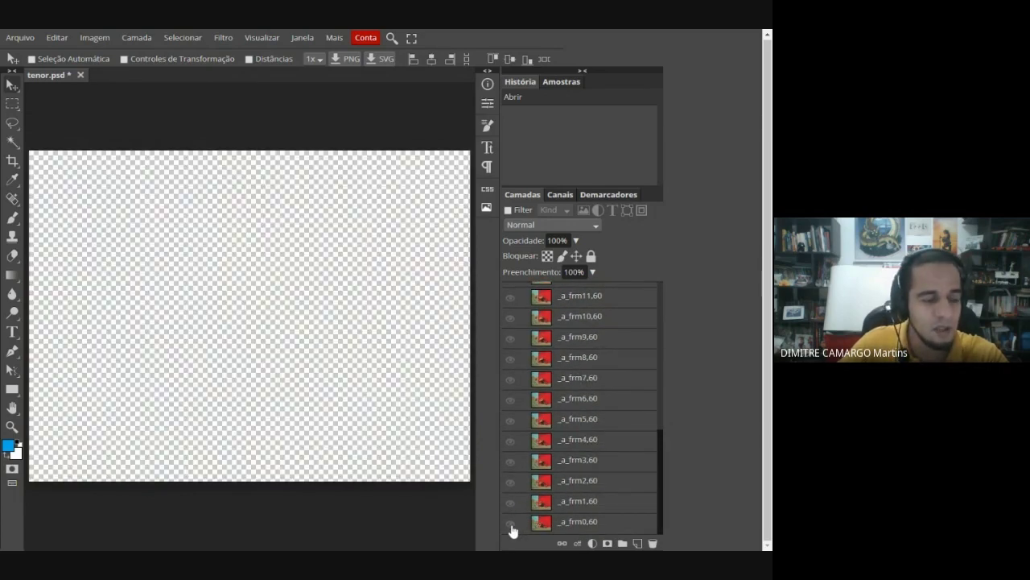
{"action": "left_click", "coordinate": [510, 524]}
{"action": "left_click", "coordinate": [511, 525]}
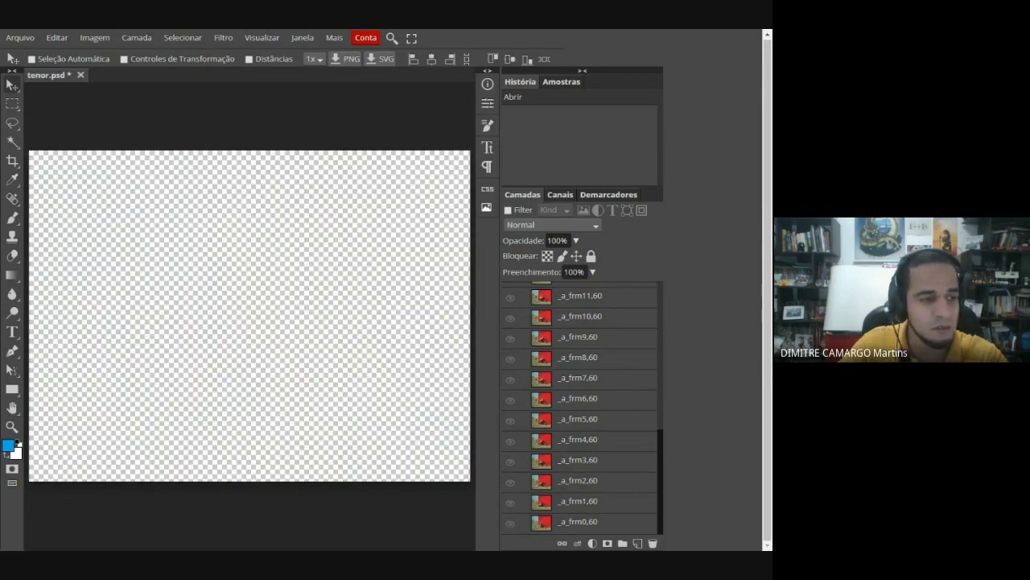
{"action": "left_click", "coordinate": [510, 524]}
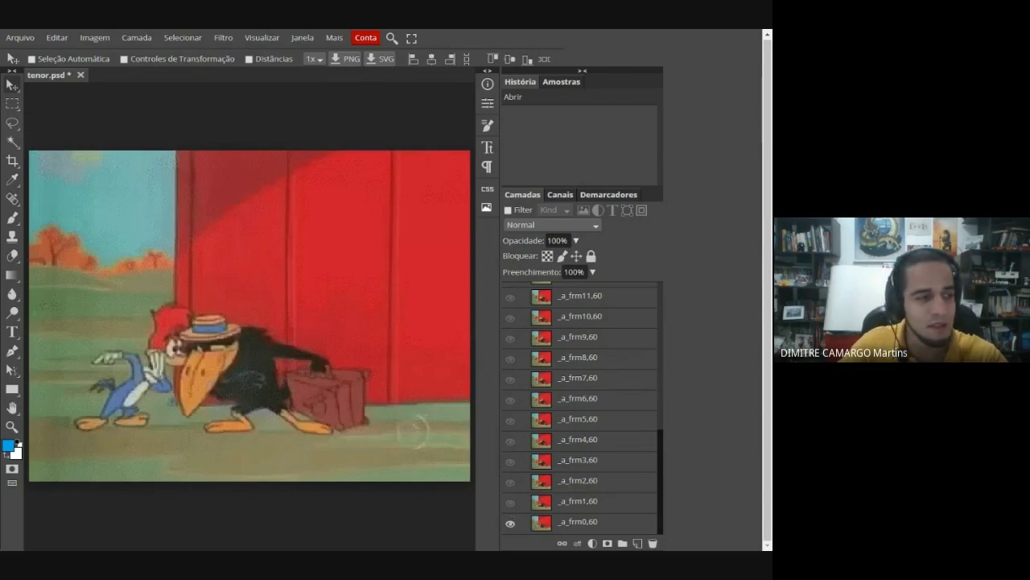
Make the frame layers _a_frm1,60 to _a_frm8,60 visible one after another in ascending order to follow the character's movement.
{"action": "left_click", "coordinate": [511, 504]}
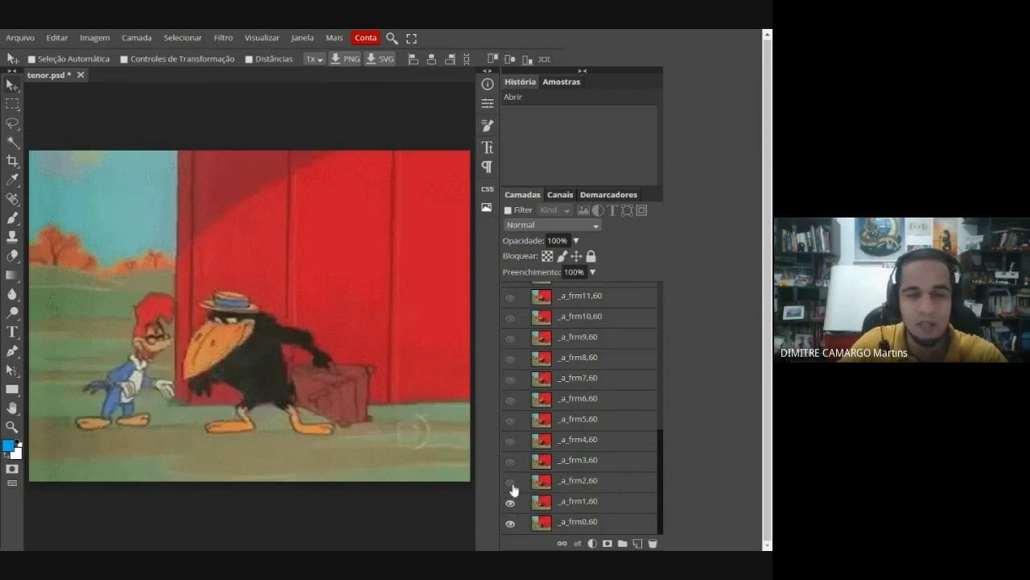
{"action": "left_click", "coordinate": [510, 483]}
{"action": "left_click", "coordinate": [510, 462]}
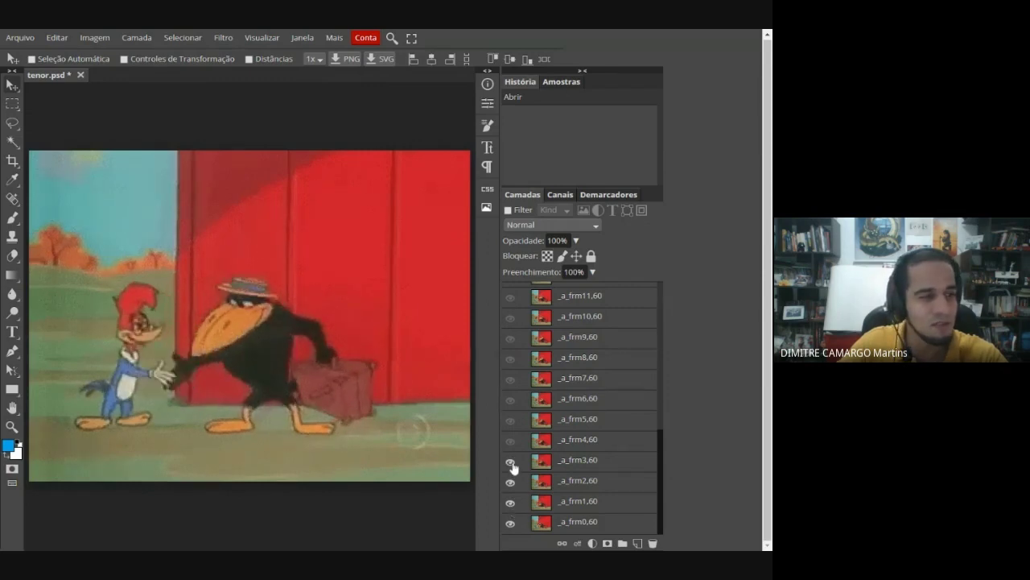
{"action": "left_click", "coordinate": [511, 441]}
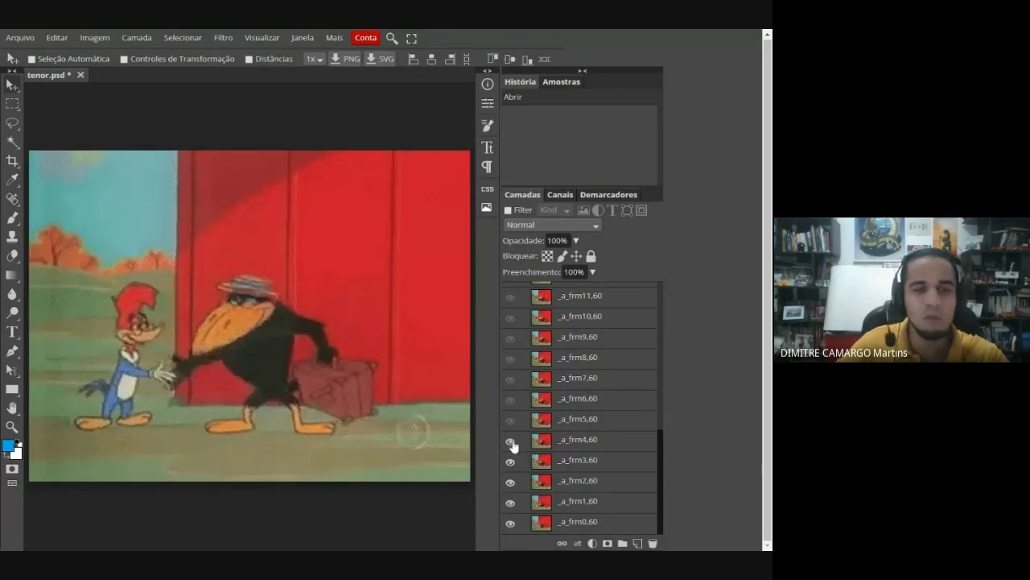
{"action": "left_click", "coordinate": [510, 421]}
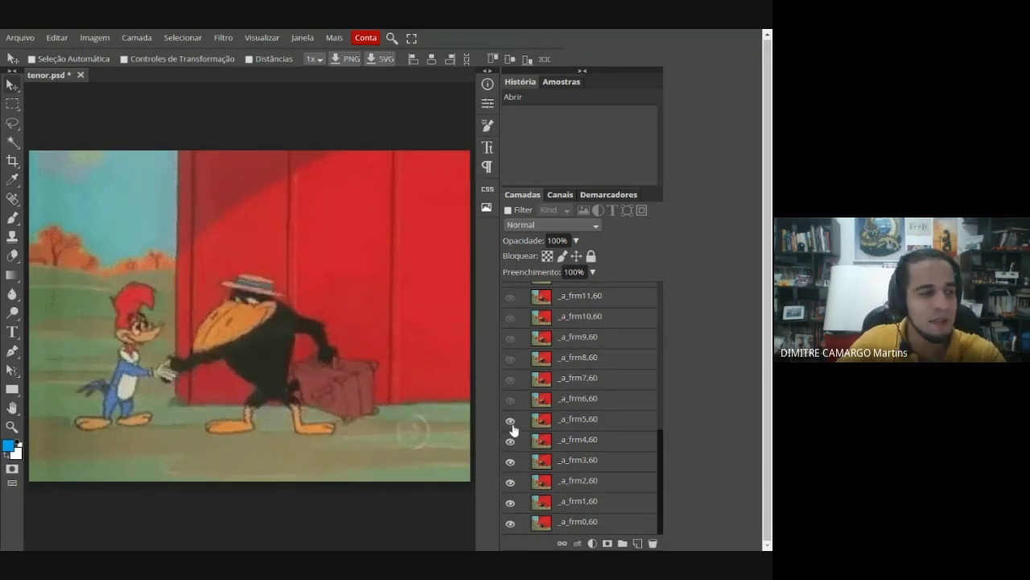
{"action": "left_click", "coordinate": [510, 401]}
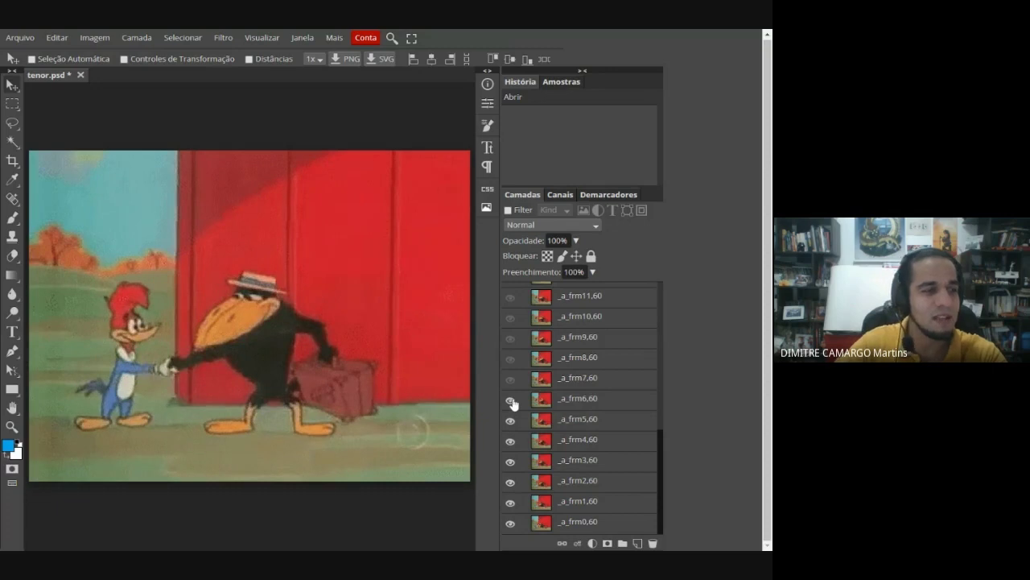
{"action": "left_click", "coordinate": [510, 381]}
{"action": "left_click", "coordinate": [511, 360]}
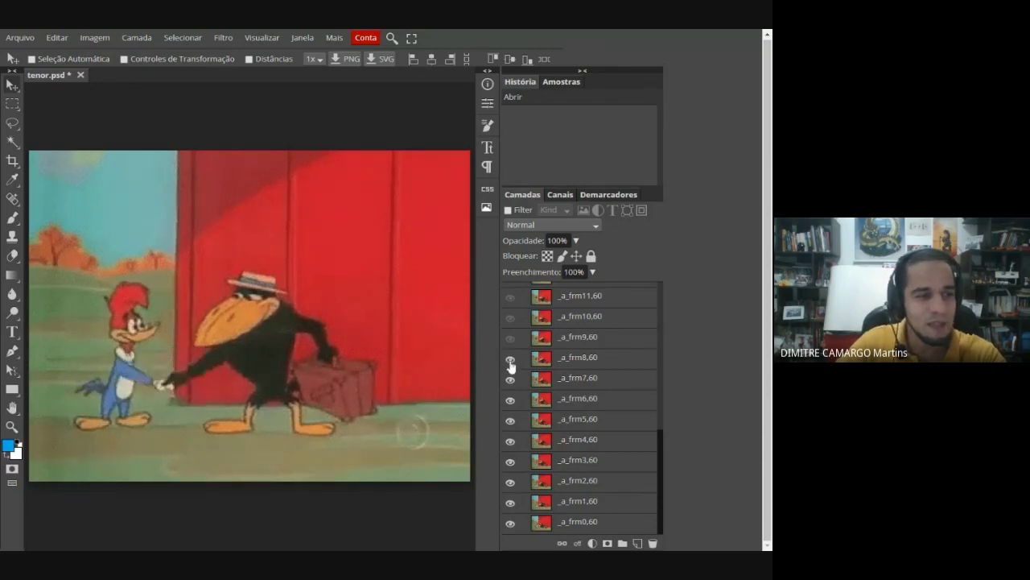
Continue showing the hidden frame layers one at a time in ascending order, from _a_frm9,60 to _a_frm15,60.
{"action": "scroll", "coordinate": [510, 367], "scroll_direction": "up", "scroll_amount": 2}
{"action": "left_click", "coordinate": [510, 398]}
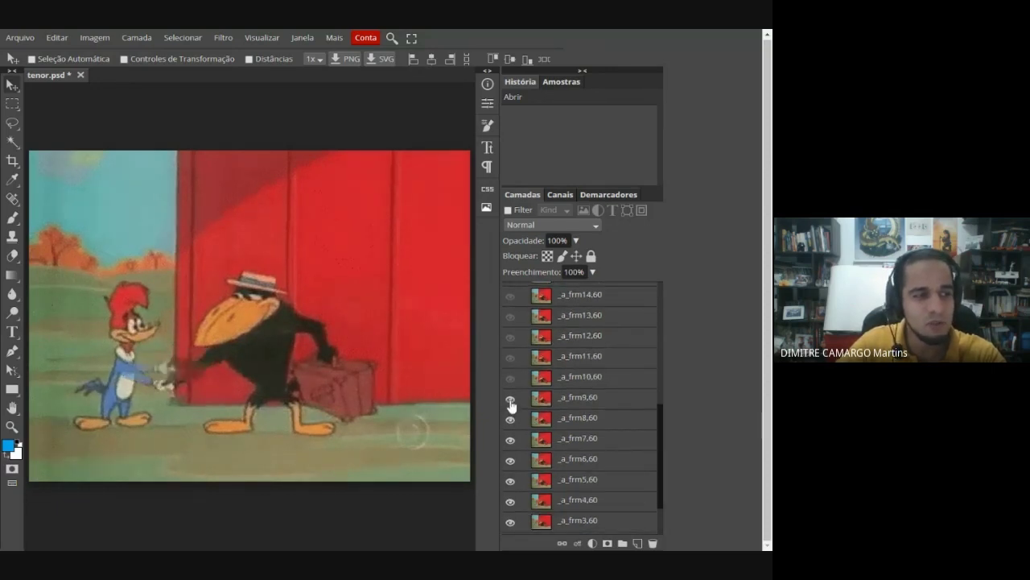
{"action": "left_click", "coordinate": [510, 380]}
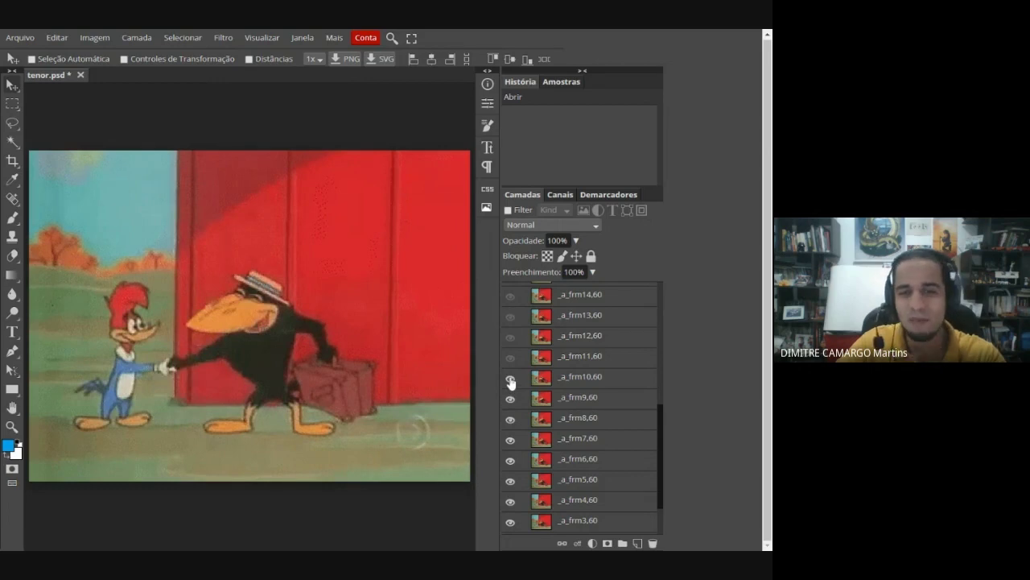
{"action": "left_click", "coordinate": [510, 358]}
{"action": "left_click", "coordinate": [510, 338]}
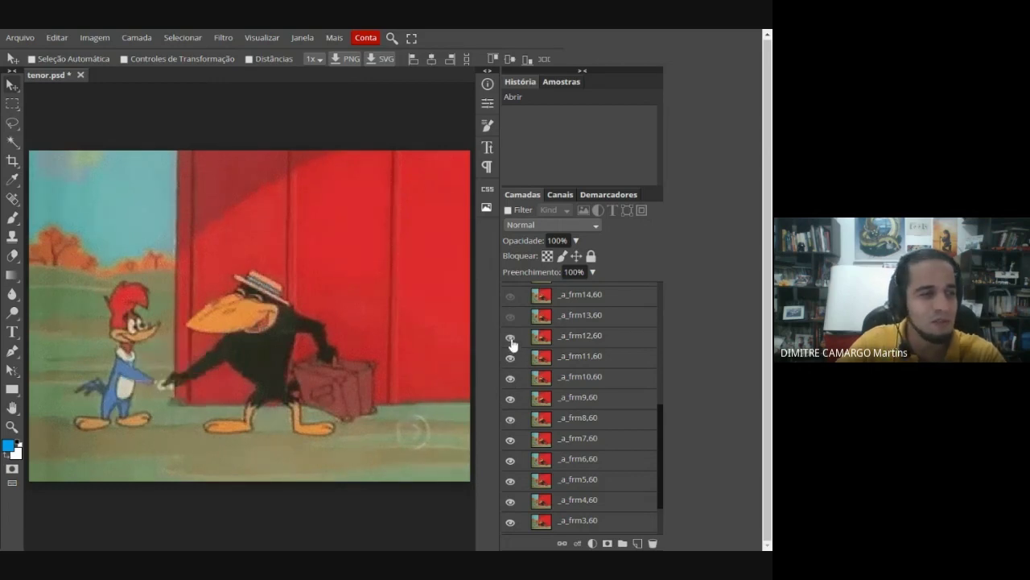
{"action": "scroll", "coordinate": [511, 343], "scroll_direction": "up", "scroll_amount": 3}
{"action": "left_click", "coordinate": [510, 377]}
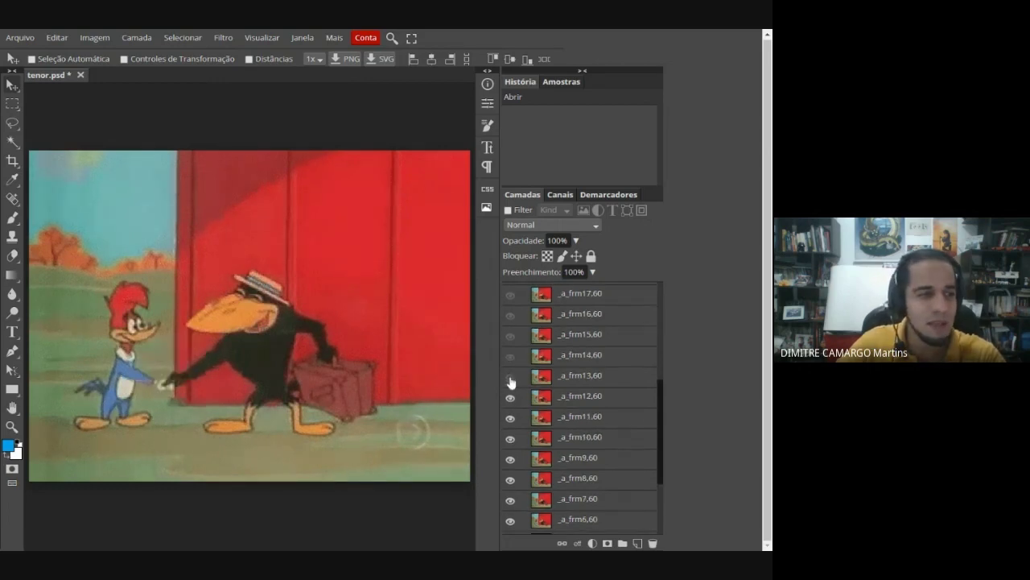
{"action": "left_click", "coordinate": [511, 356]}
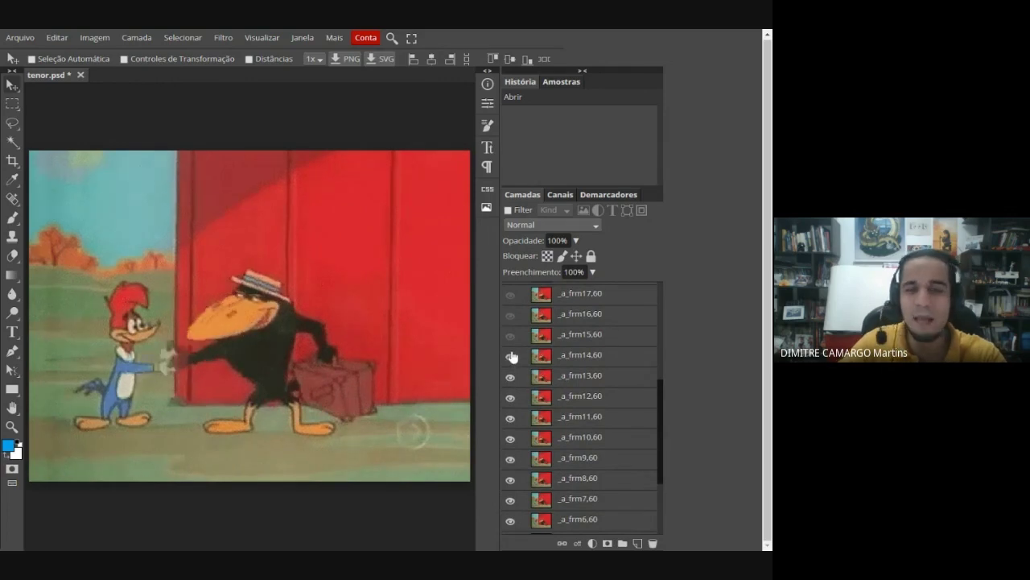
{"action": "scroll", "coordinate": [512, 355], "scroll_direction": "up", "scroll_amount": 3}
{"action": "left_click", "coordinate": [511, 394]}
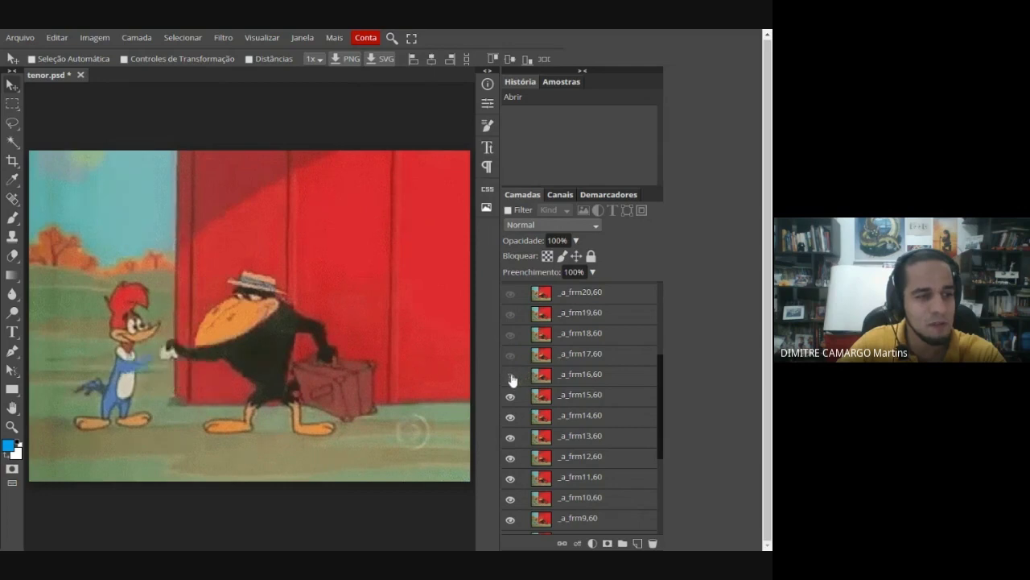
Hide the frame layers one after another in descending order, from _a_frm15,60 down to _a_frm1,60, keeping _a_frm0,60 shown.
{"action": "left_click", "coordinate": [511, 395]}
{"action": "left_click", "coordinate": [510, 415]}
{"action": "scroll", "coordinate": [516, 416], "scroll_direction": "down", "scroll_amount": 3}
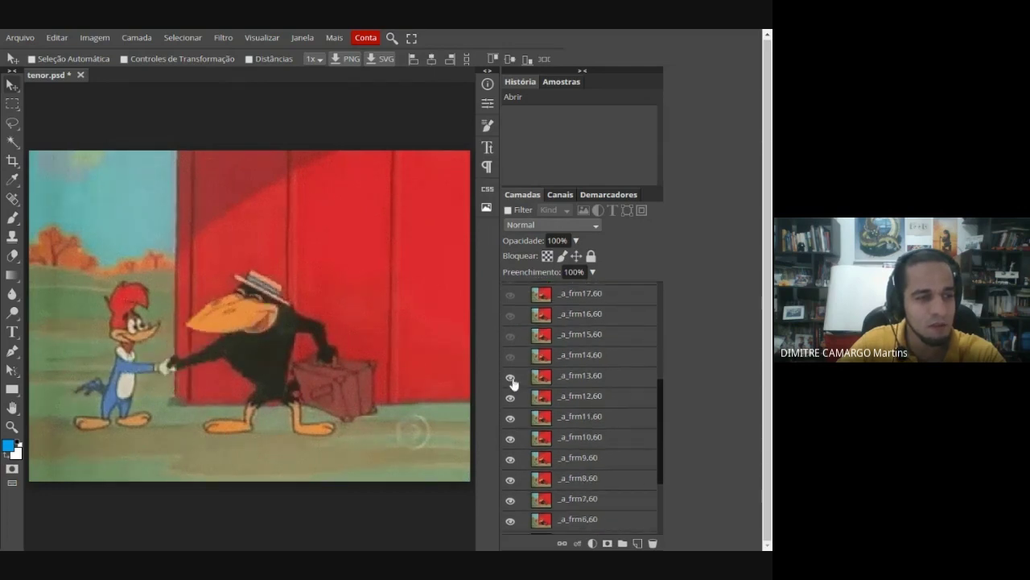
{"action": "left_click", "coordinate": [510, 376]}
{"action": "left_click", "coordinate": [510, 399]}
{"action": "scroll", "coordinate": [513, 411], "scroll_direction": "down", "scroll_amount": 5}
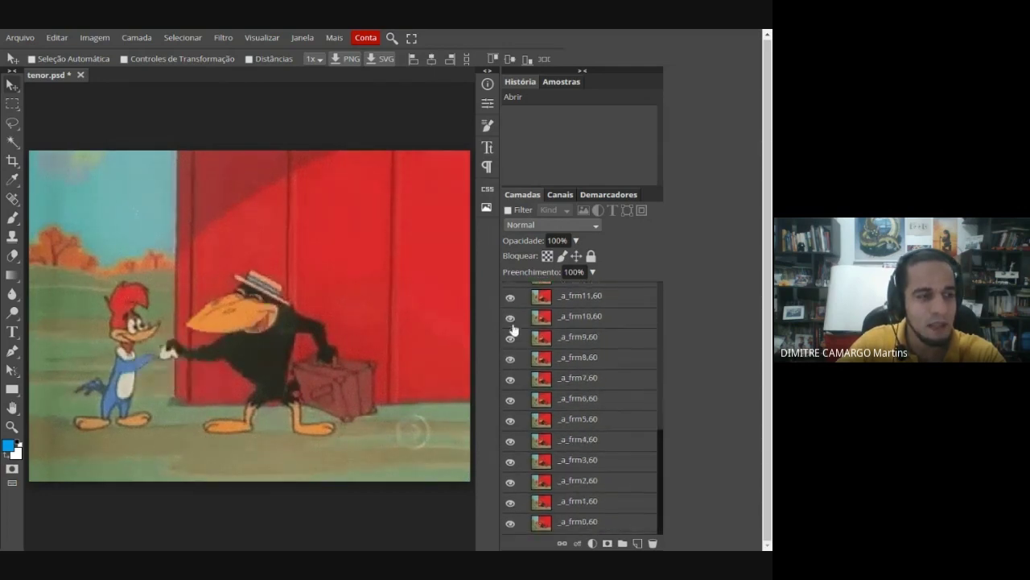
{"action": "left_click", "coordinate": [510, 297]}
{"action": "left_click_drag", "start_coordinate": [510, 339], "coordinate": [510, 439]}
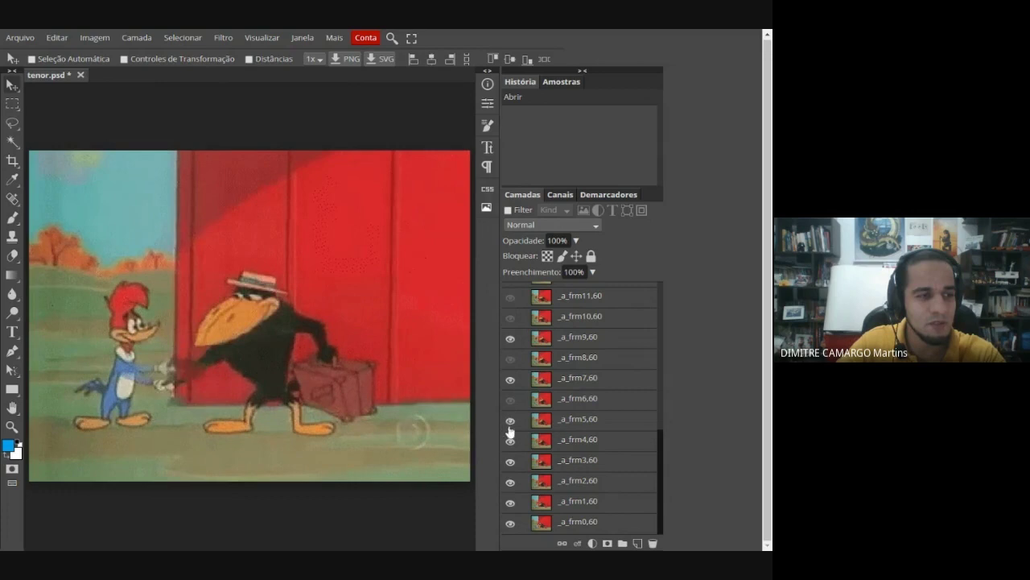
{"action": "left_click", "coordinate": [510, 319]}
{"action": "left_click", "coordinate": [510, 380]}
{"action": "left_click", "coordinate": [511, 460]}
{"action": "left_click", "coordinate": [510, 482]}
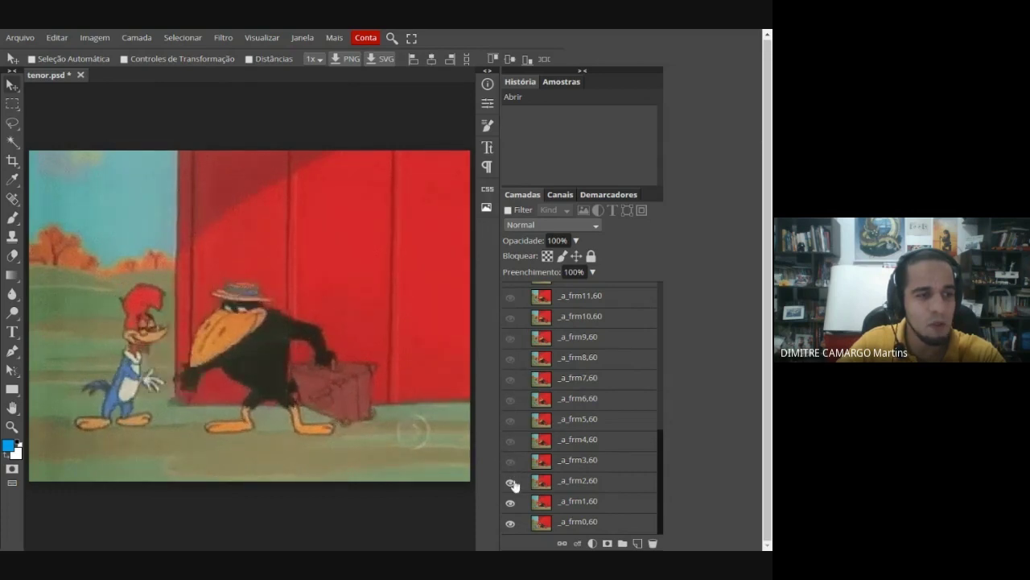
{"action": "left_click", "coordinate": [511, 502]}
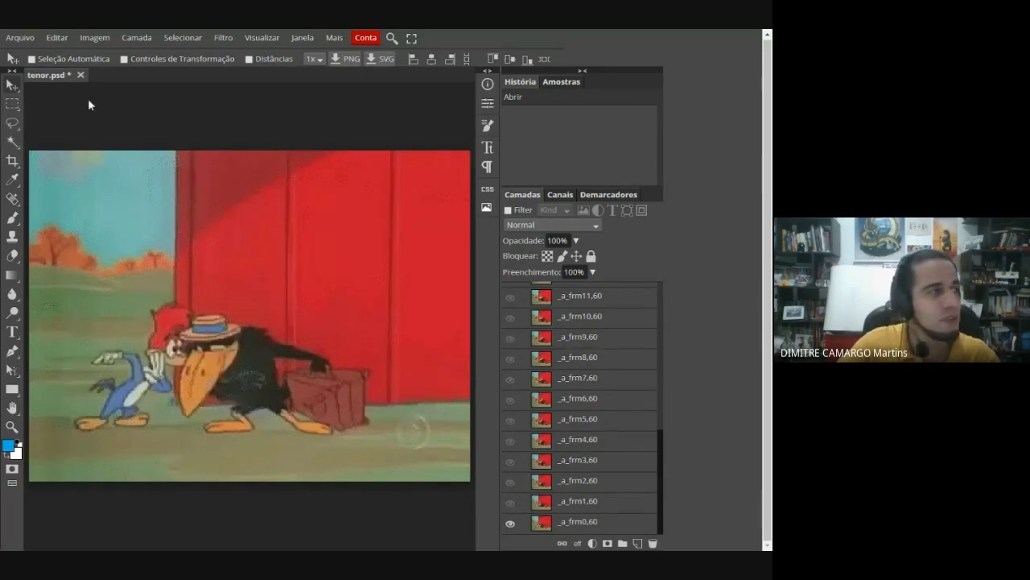
Open the GIF export settings and reposition the dialog to compare the animated preview with the still canvas.
{"action": "left_click", "coordinate": [20, 38]}
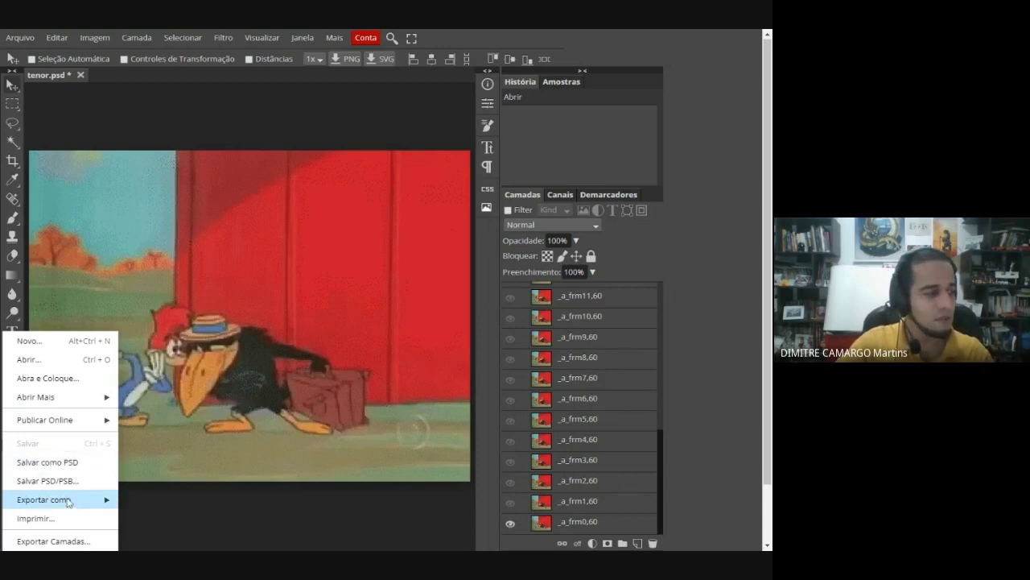
{"action": "scroll", "coordinate": [69, 496], "scroll_direction": "down", "scroll_amount": 1}
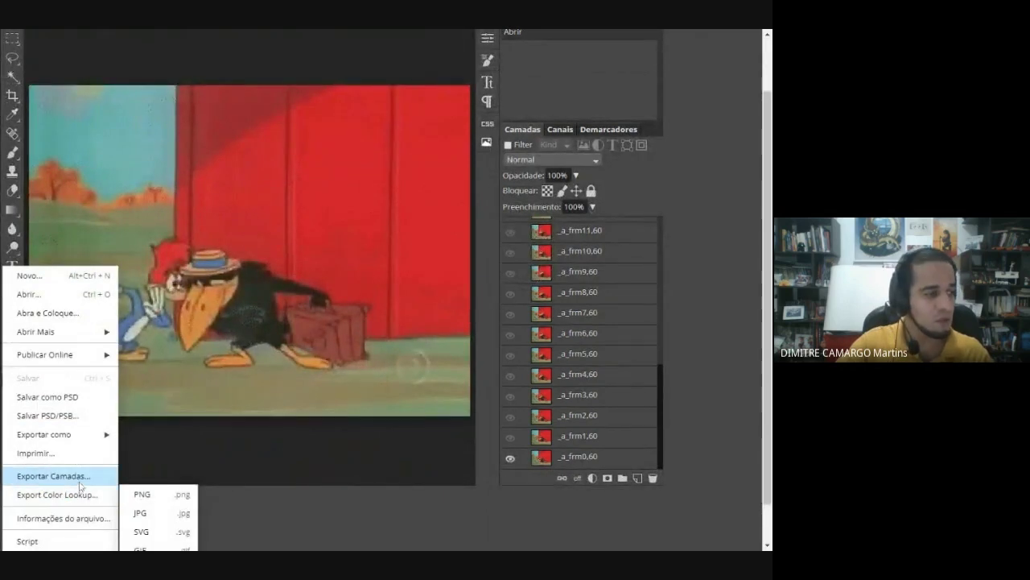
{"action": "mouse_move", "coordinate": [88, 434]}
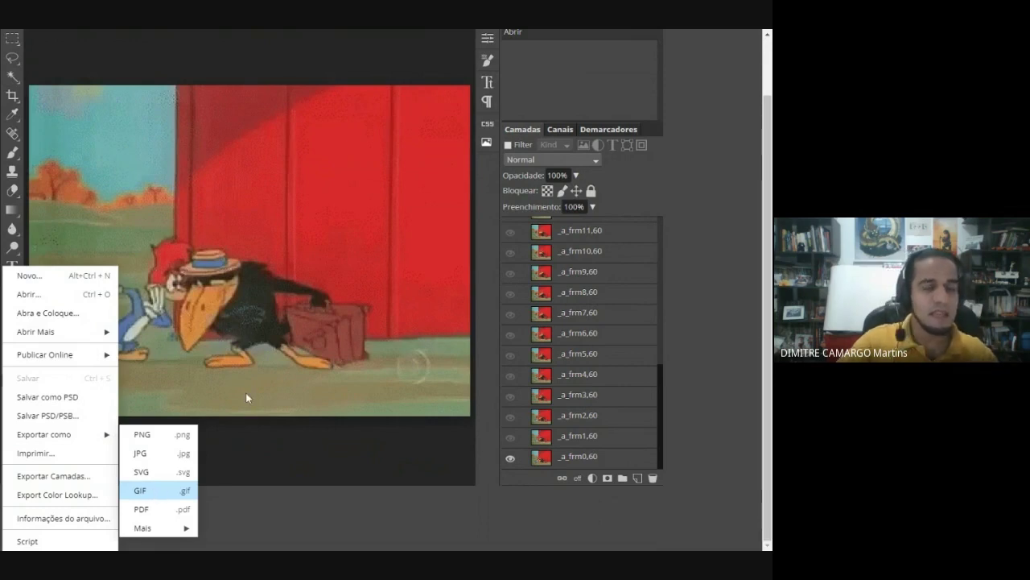
{"action": "left_click", "coordinate": [141, 490]}
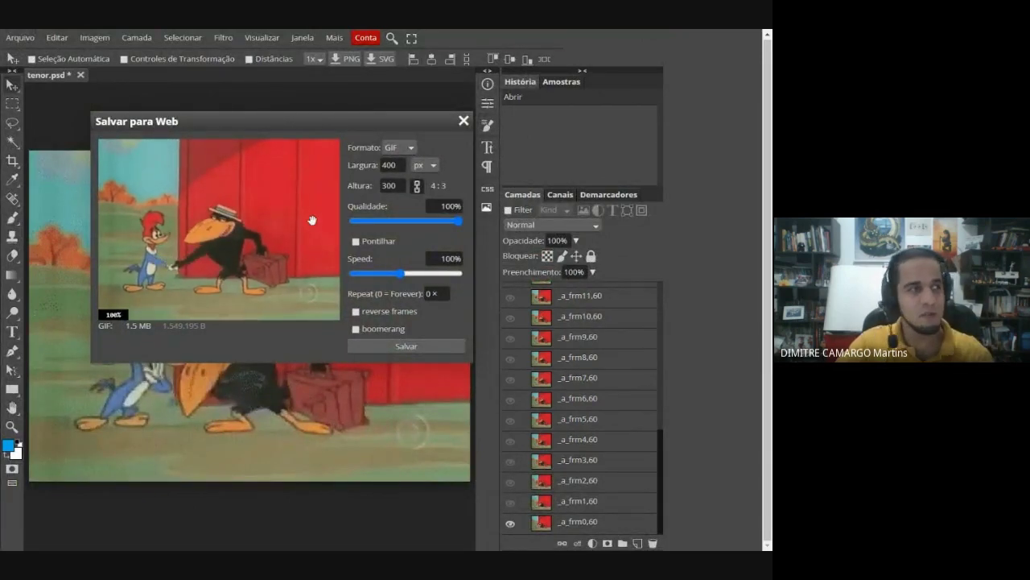
{"action": "left_click_drag", "start_coordinate": [301, 129], "coordinate": [598, 205]}
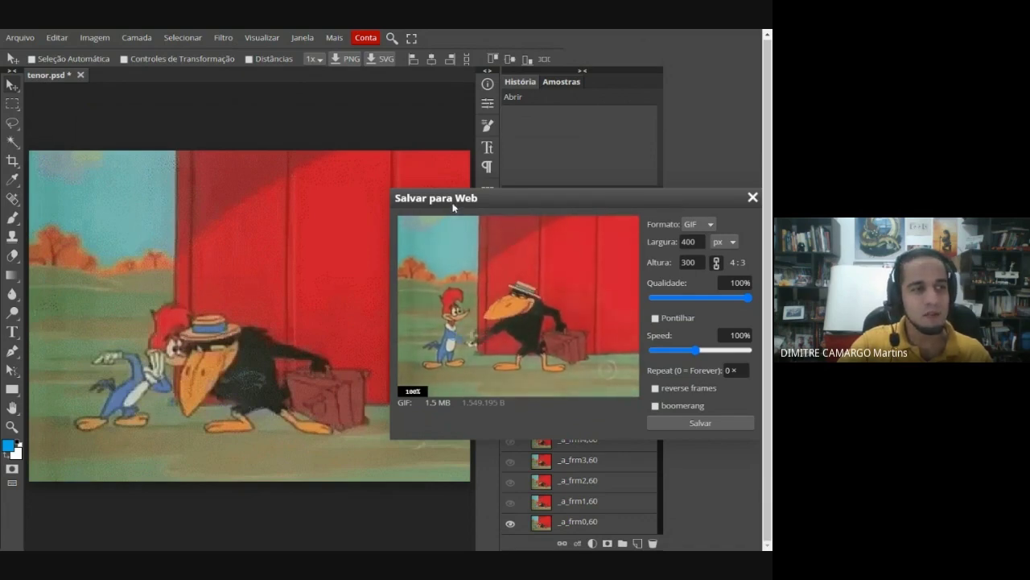
{"action": "left_click_drag", "start_coordinate": [453, 208], "coordinate": [172, 132]}
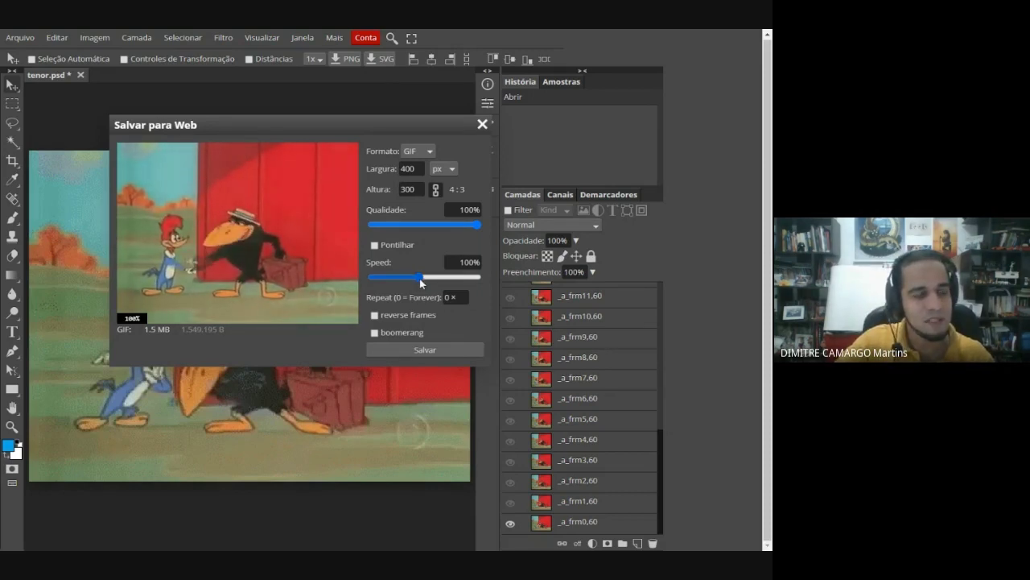
Try GIF playback speeds of 800% and 421%, reset the speed to 100%, and close the export settings without saving.
{"action": "left_click_drag", "start_coordinate": [420, 278], "coordinate": [498, 277]}
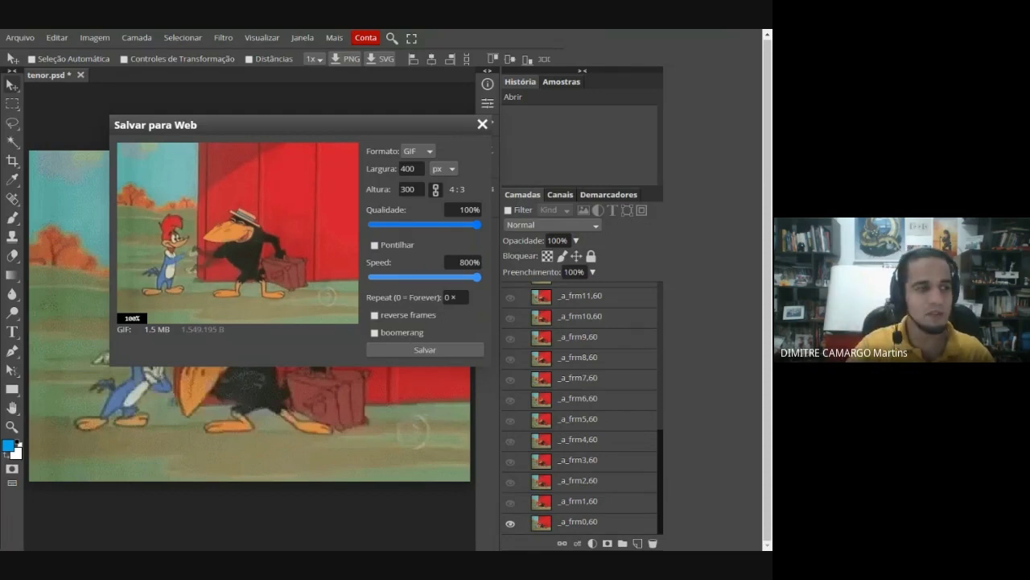
{"action": "left_click_drag", "start_coordinate": [477, 277], "coordinate": [456, 277]}
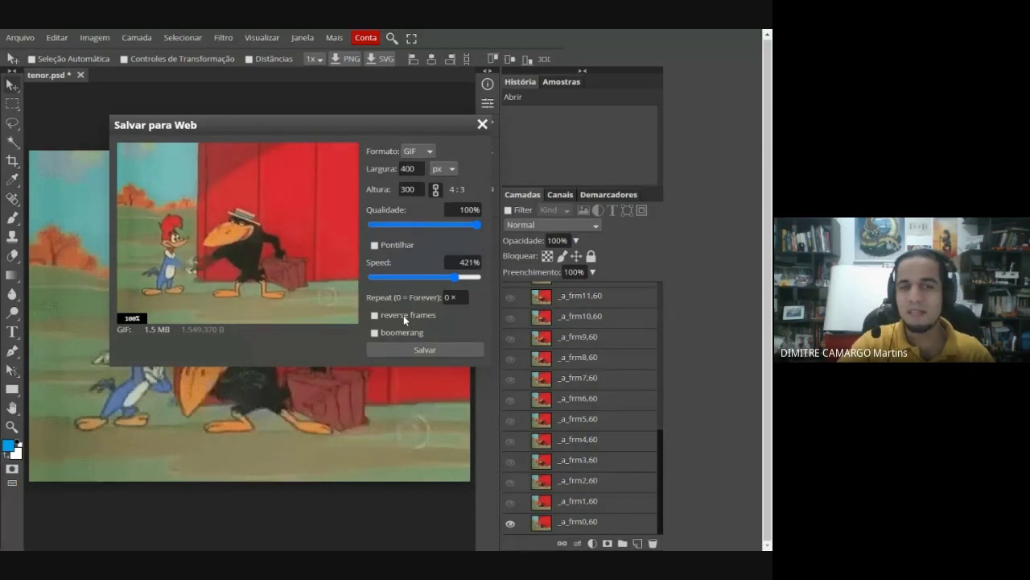
{"action": "double_click", "coordinate": [467, 262]}
{"action": "type", "text": "100"}
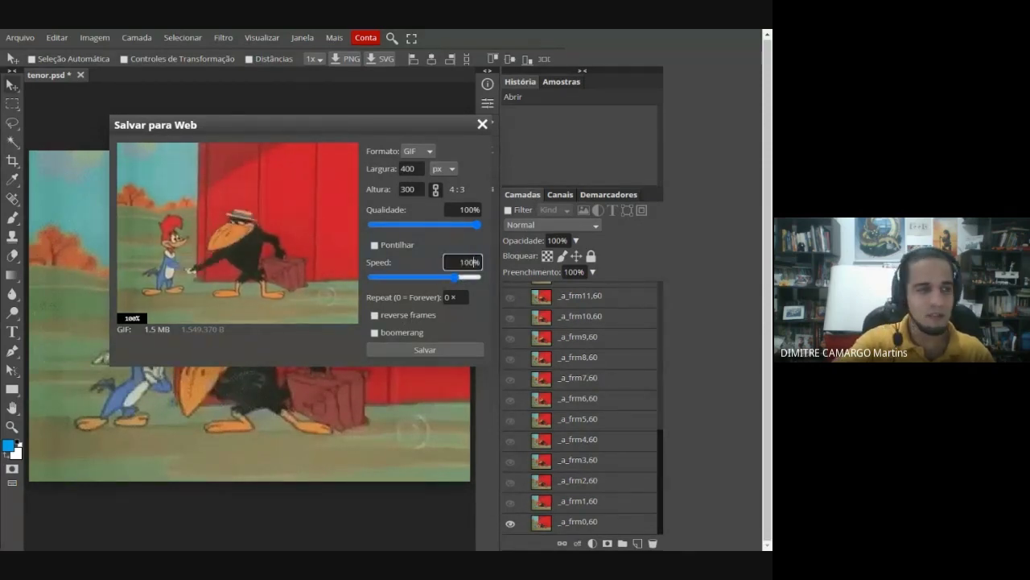
{"action": "double_click", "coordinate": [466, 262]}
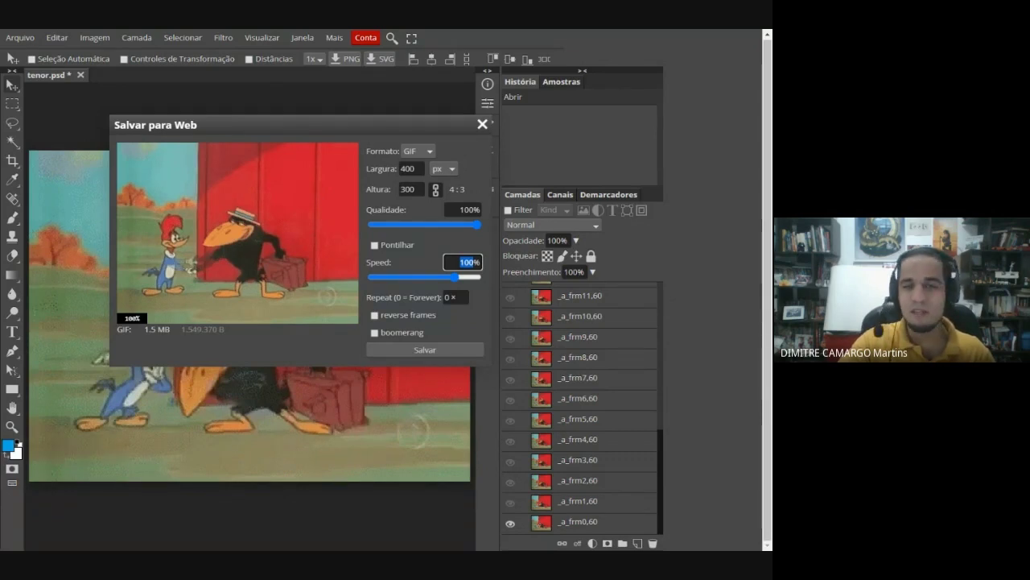
{"action": "left_click", "coordinate": [418, 277]}
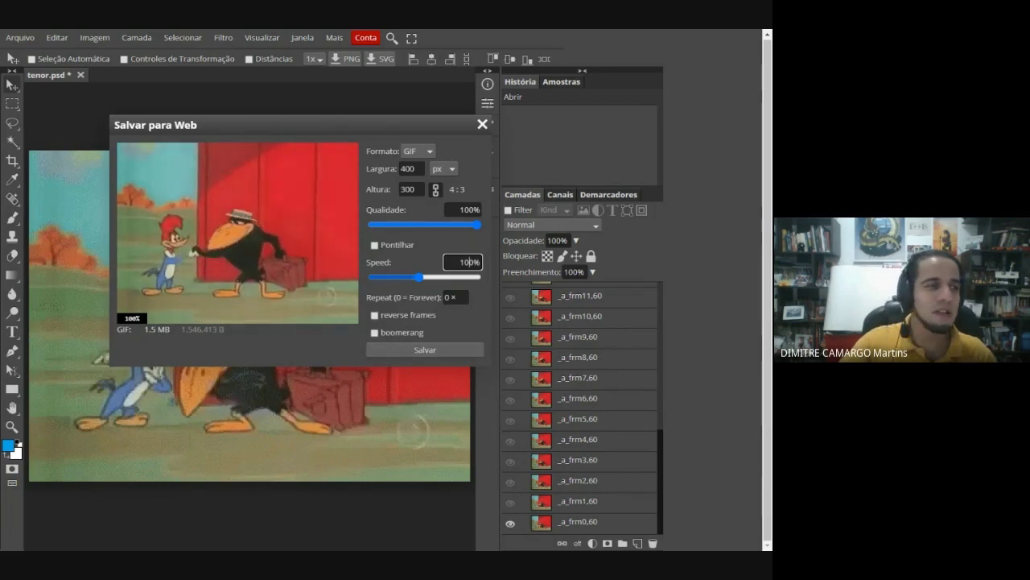
{"action": "left_click", "coordinate": [483, 125]}
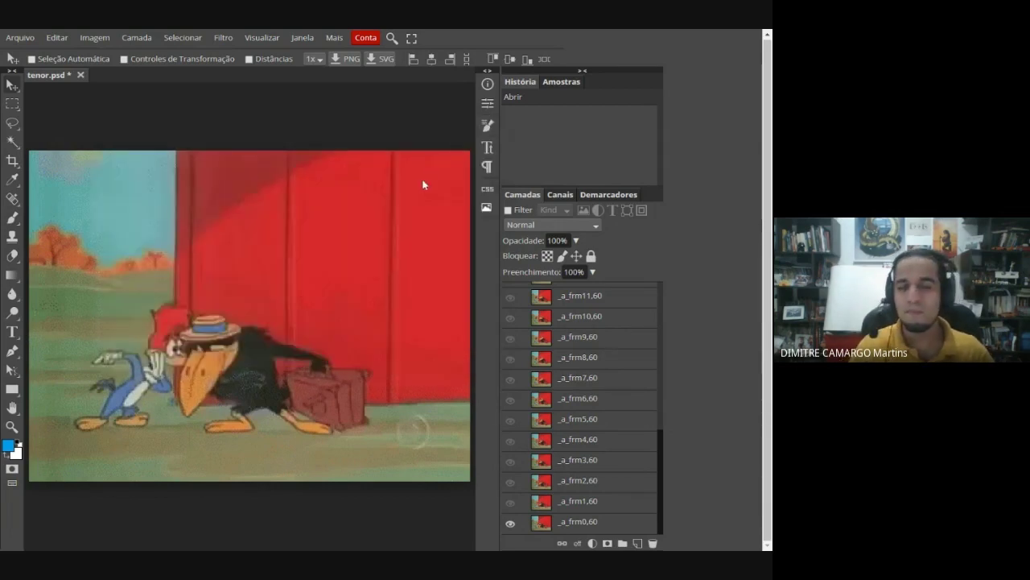